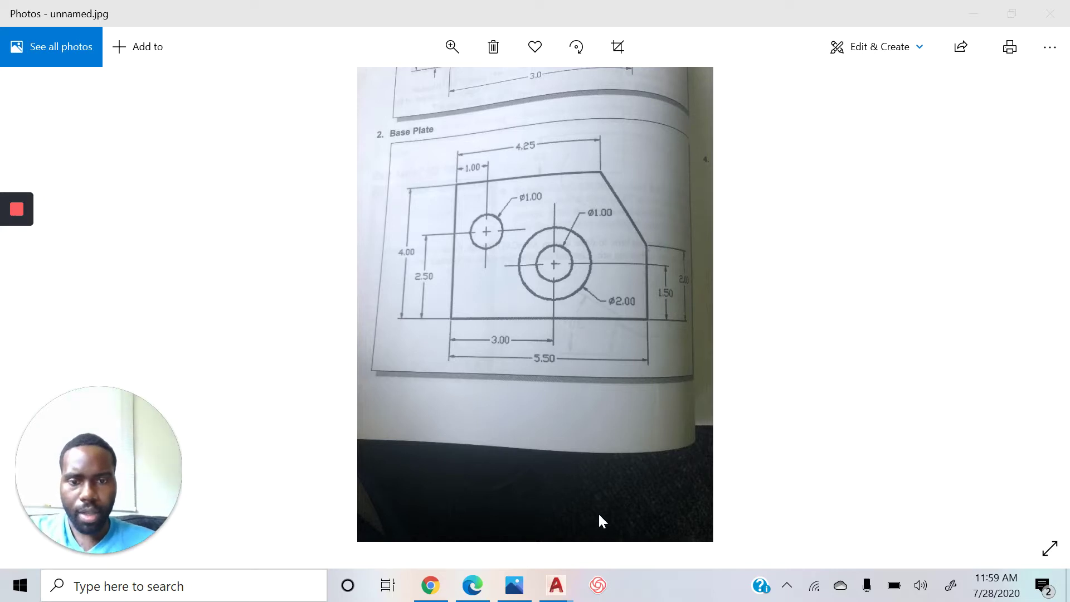
Step: Bring up the finished Base Plate.dwg and maximise the AutoCAD window
mouse_move(553, 594)
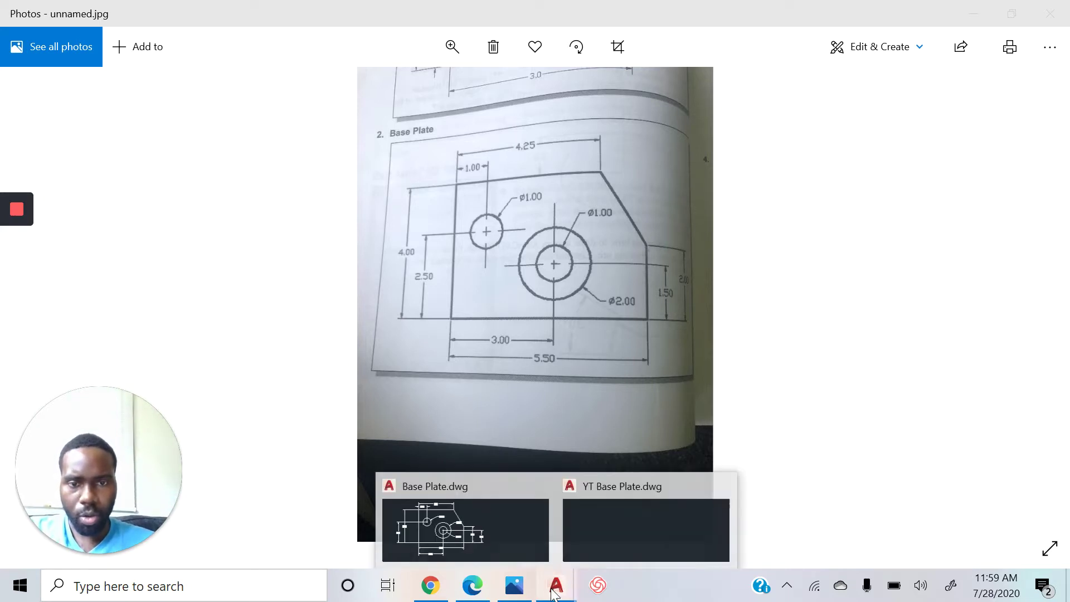
click(651, 510)
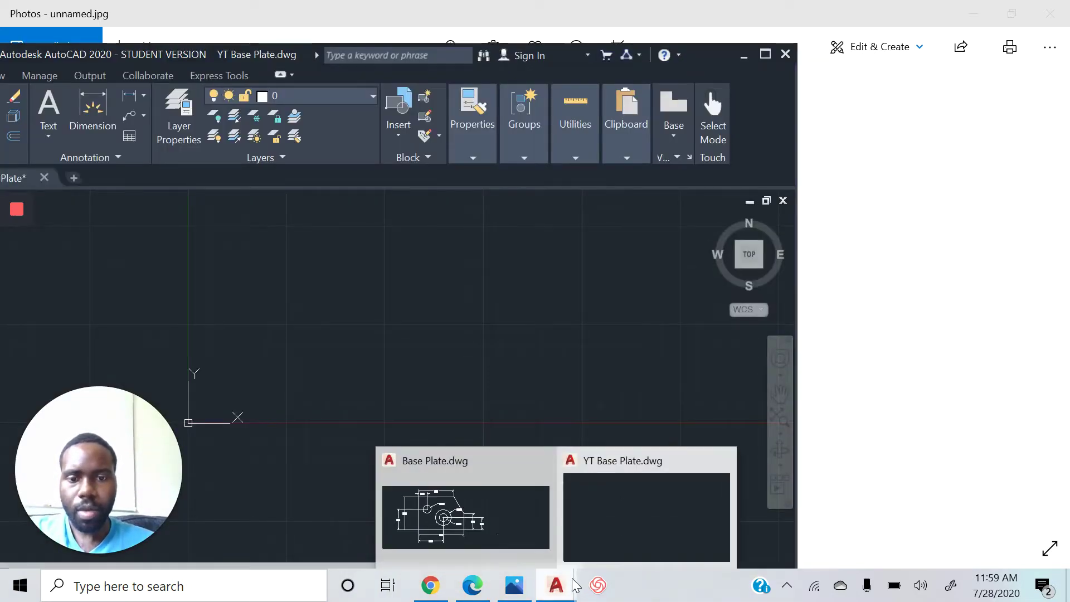
click(454, 507)
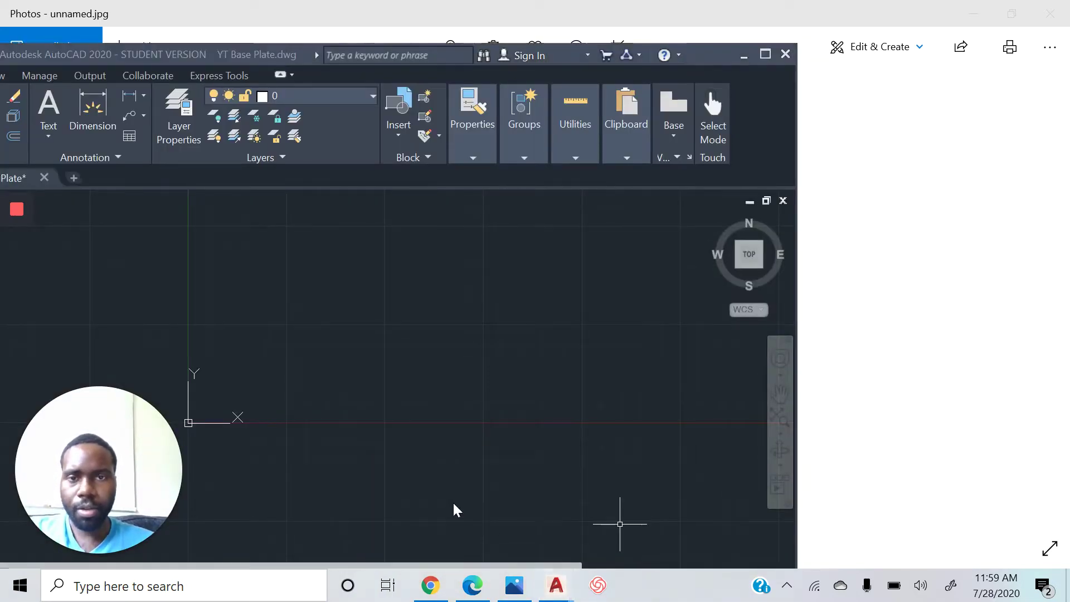
click(765, 58)
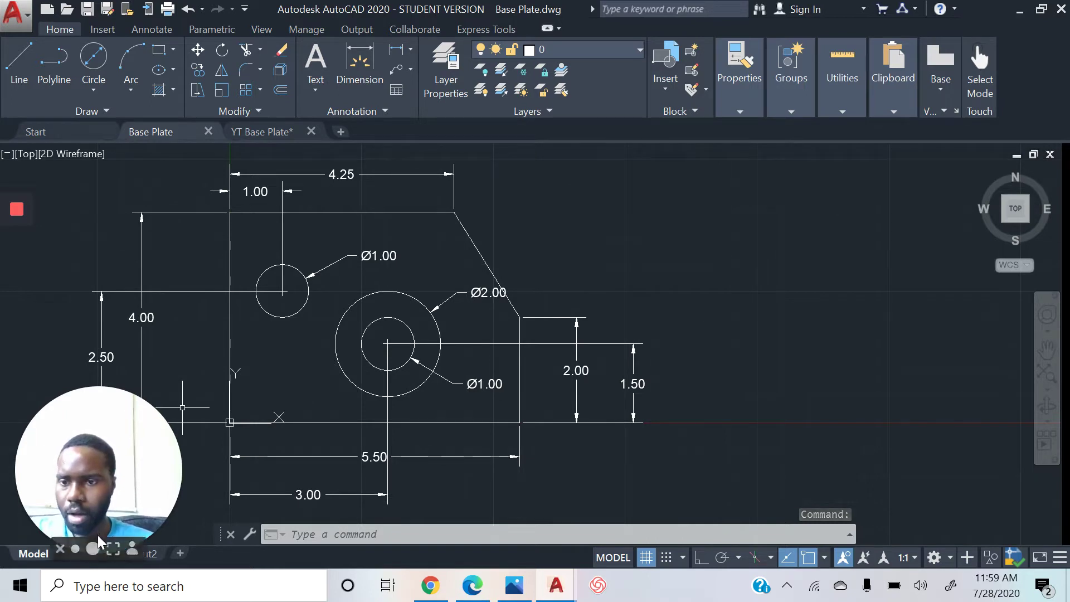
Step: Switch back to the blank YT Base Plate.dwg drawing
mouse_move(98, 547)
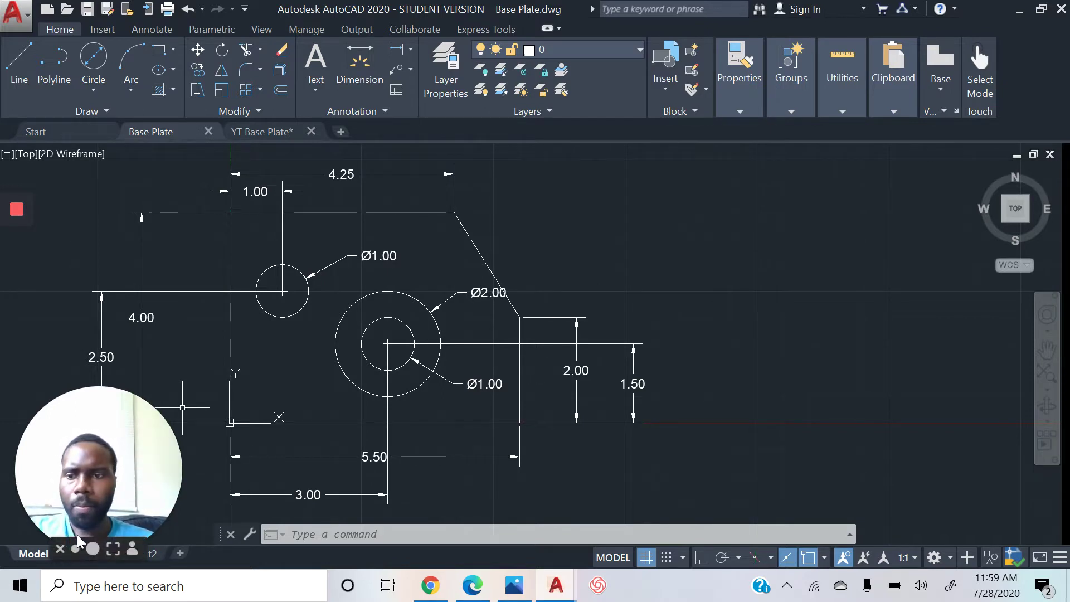
click(61, 549)
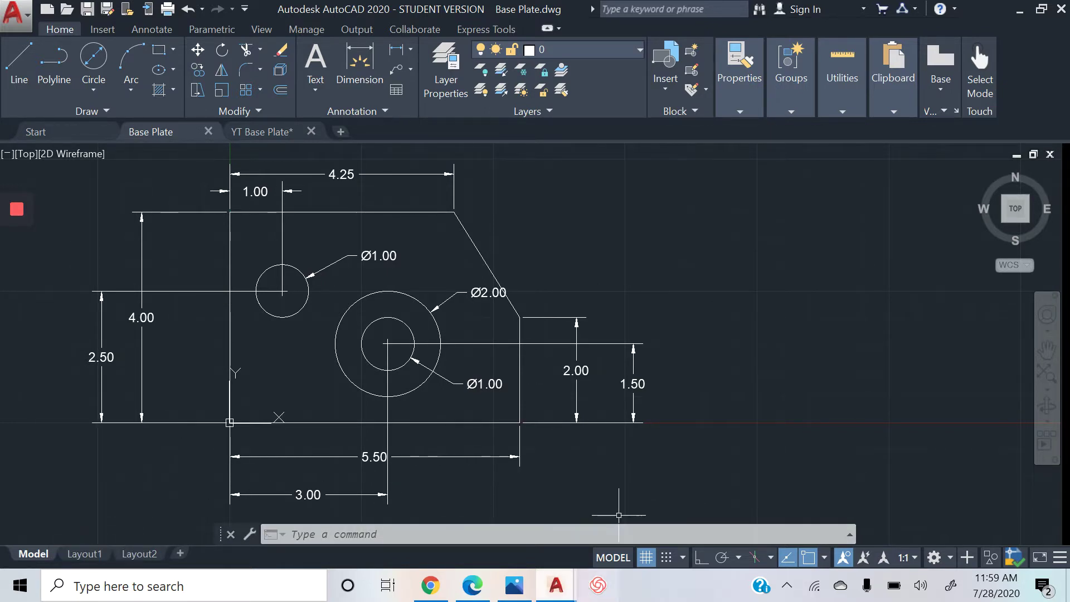
mouse_move(556, 584)
click(631, 491)
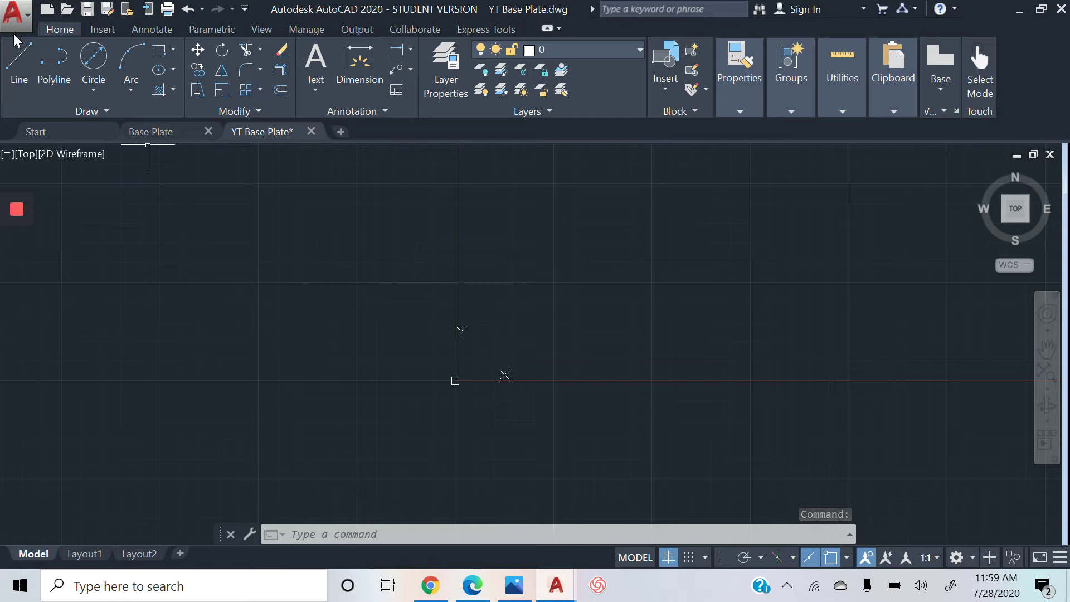
Step: With Ortho on, draw a 5.50 bottom edge and 2.00 right edge from 0,0, then save
click(19, 64)
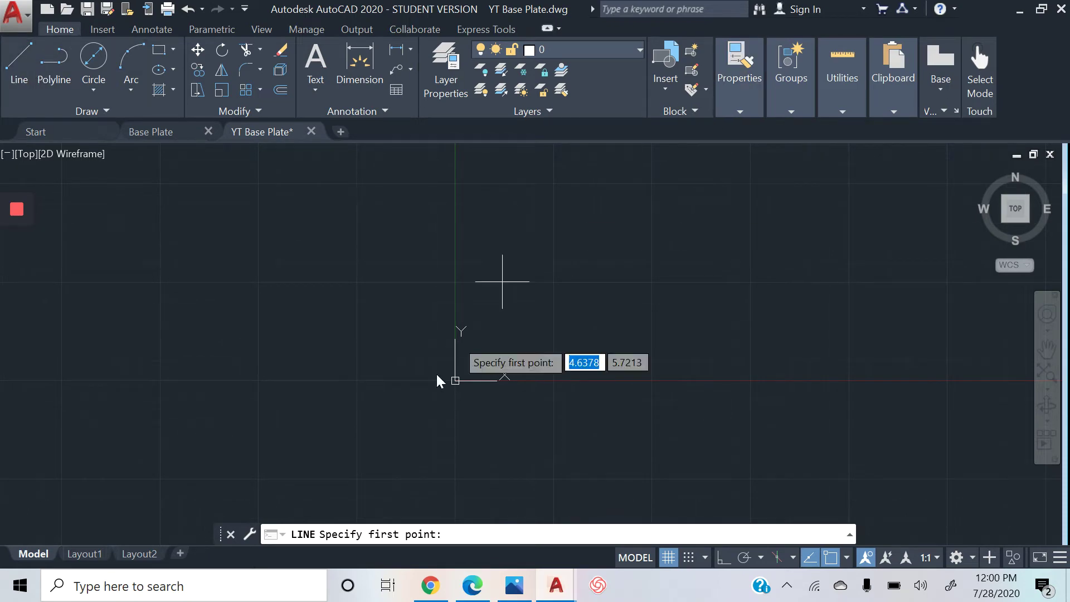
text(0,0)
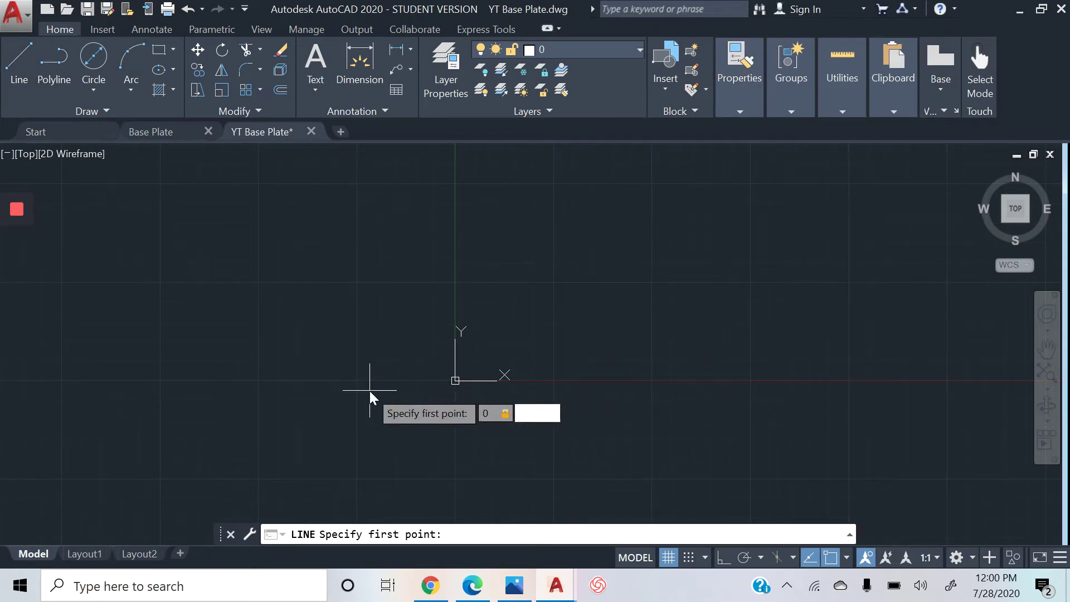
key(Return)
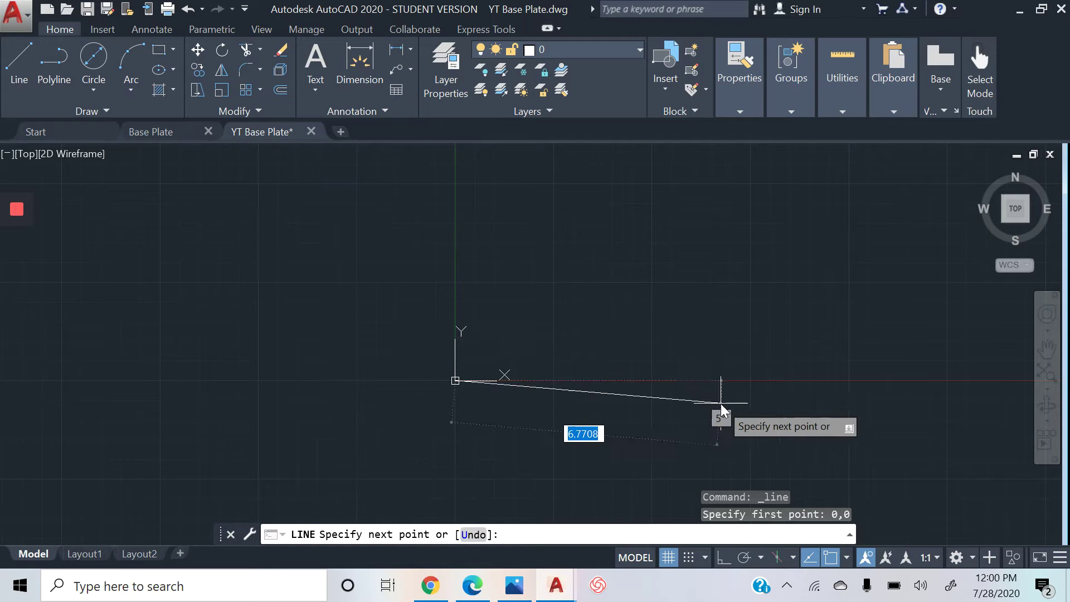
click(720, 555)
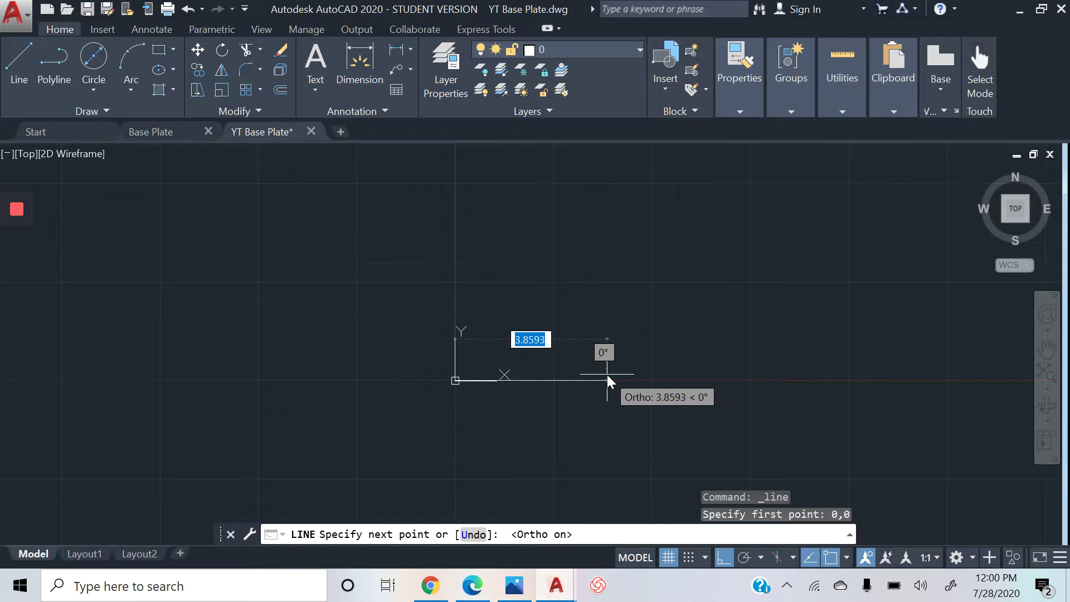
text(5.50)
key(Return)
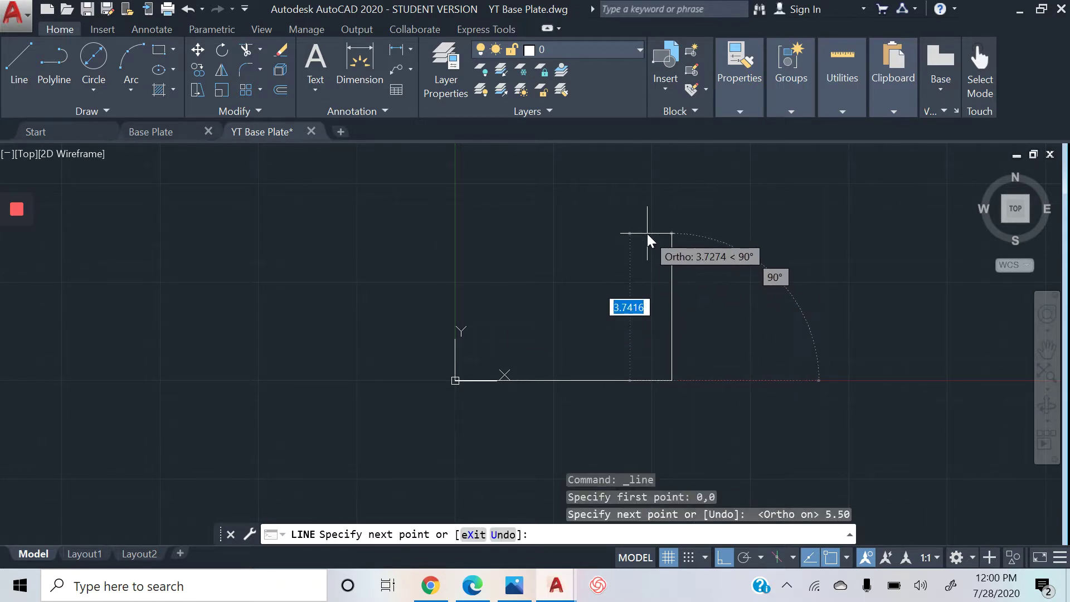
text(2.)
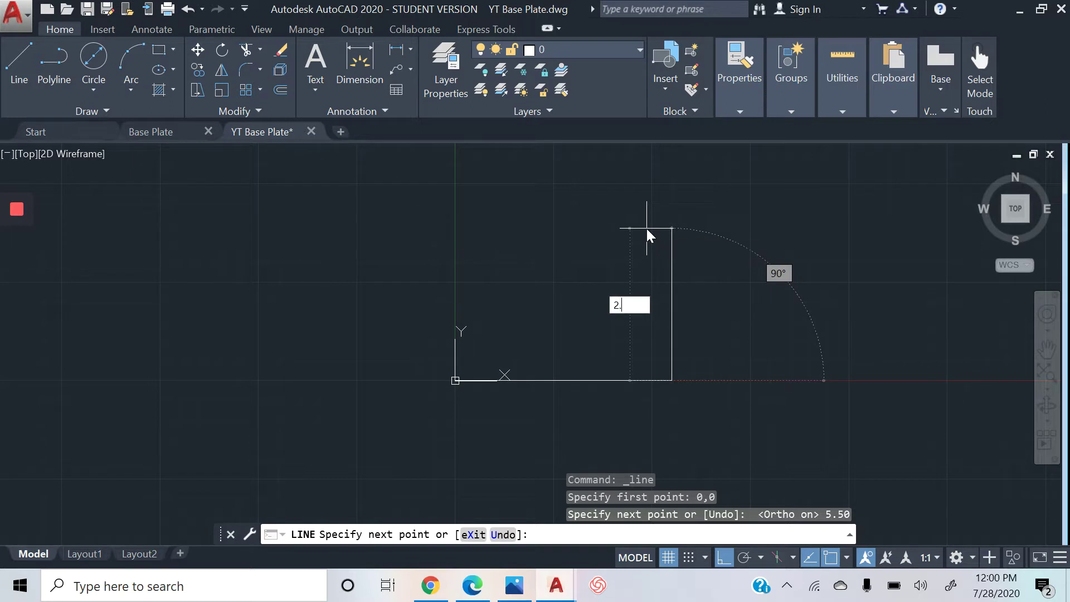
text(00)
key(Return)
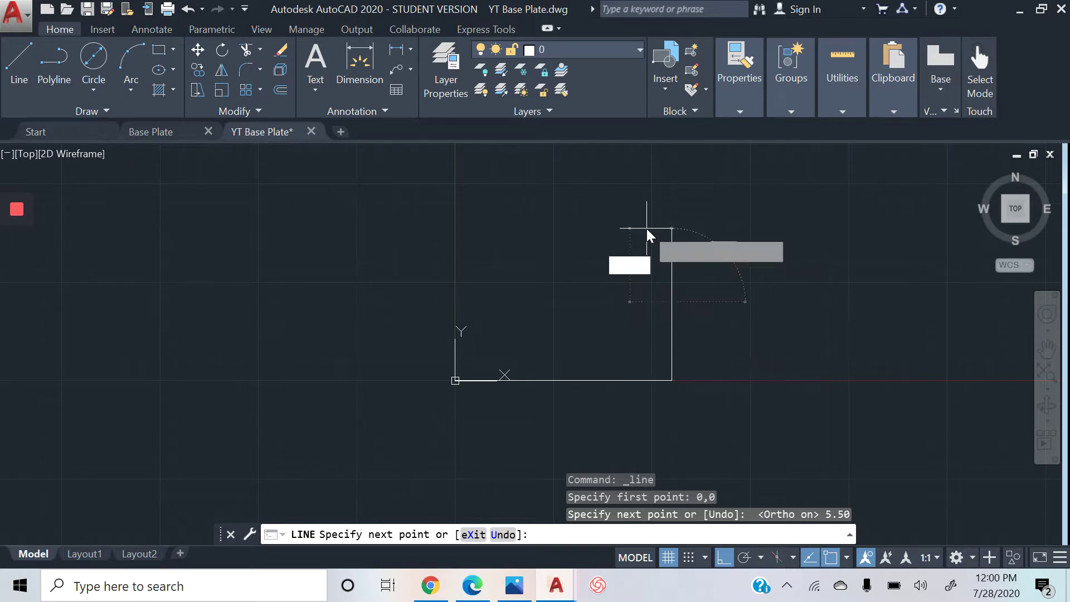
key(Escape)
key(Escape)
key(Escape)
key(Escape)
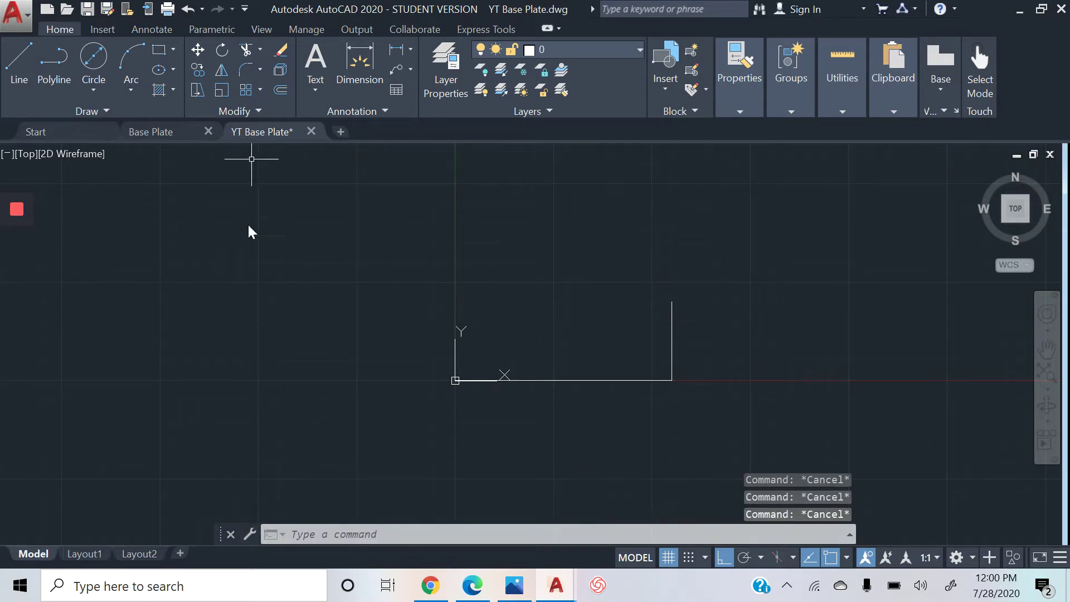
key(ctrl+s)
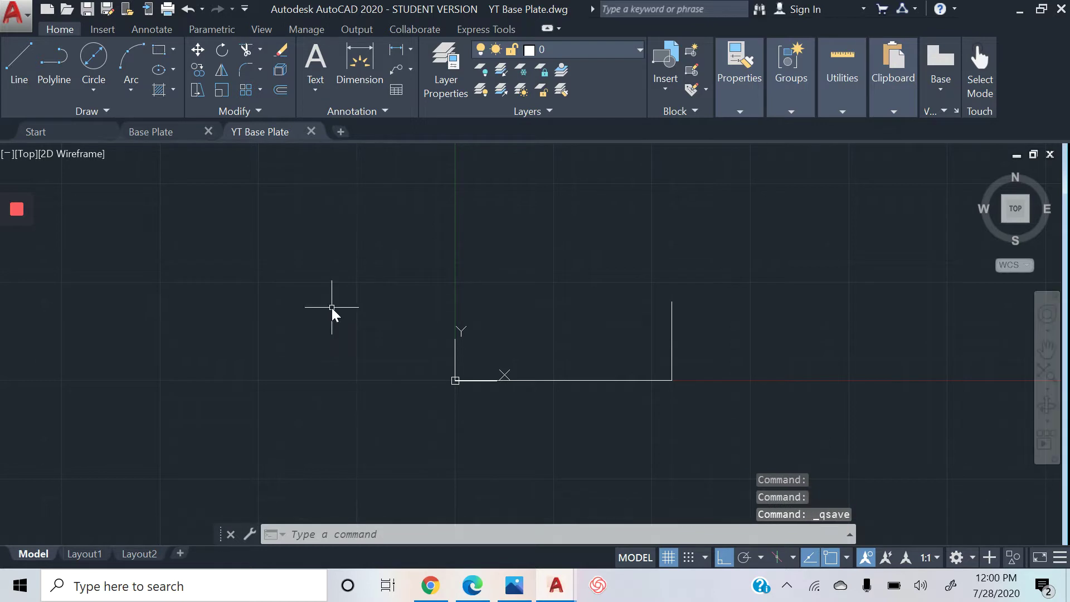
Step: From the origin, draw the 4.00 left edge and the 4.25 top edge
click(19, 62)
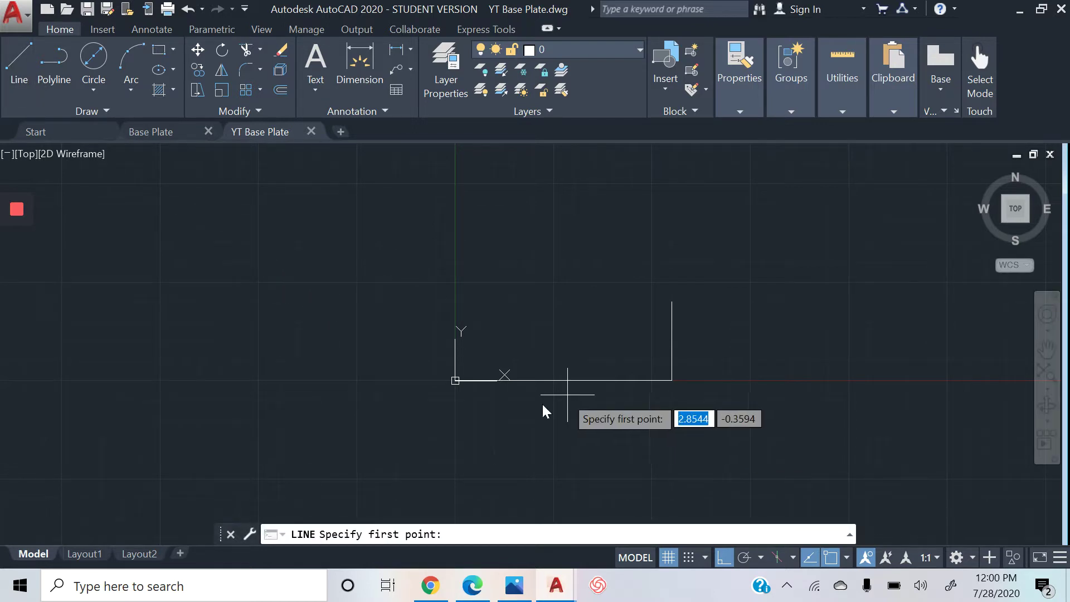
click(456, 381)
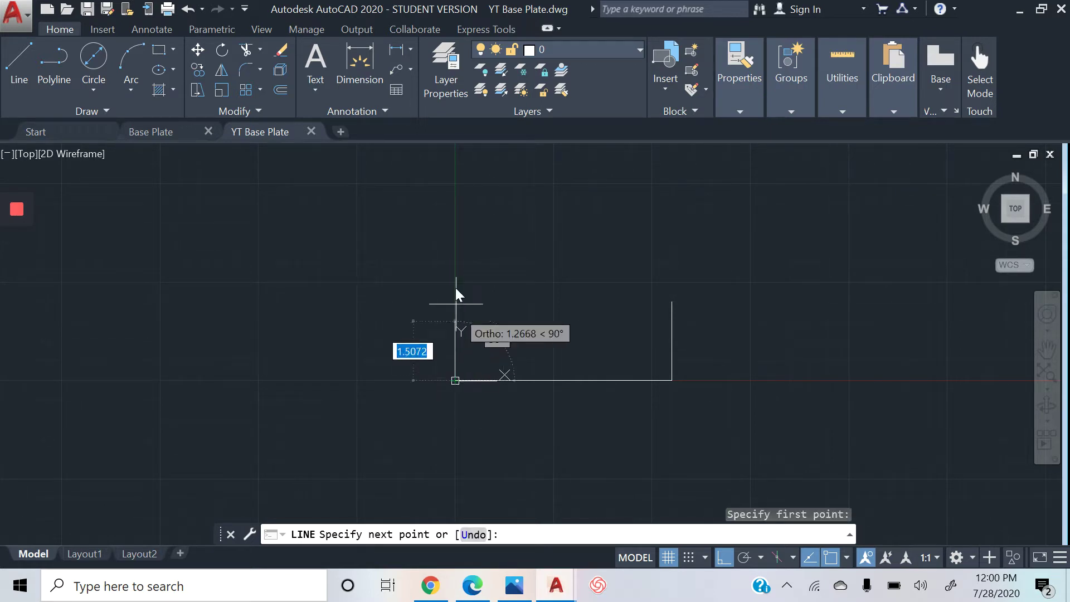
text(4.00)
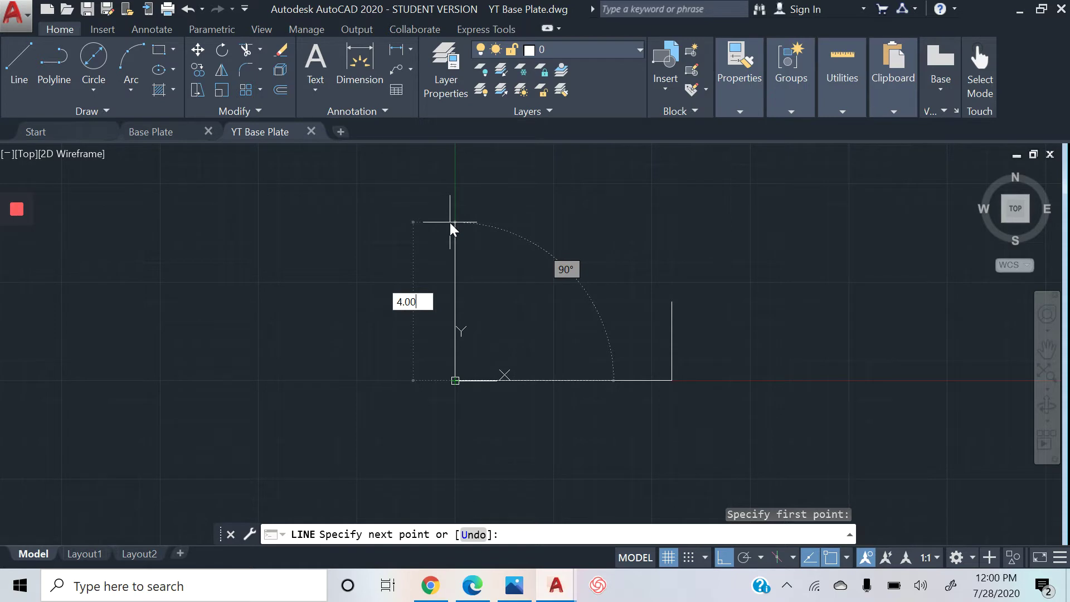
key(Return)
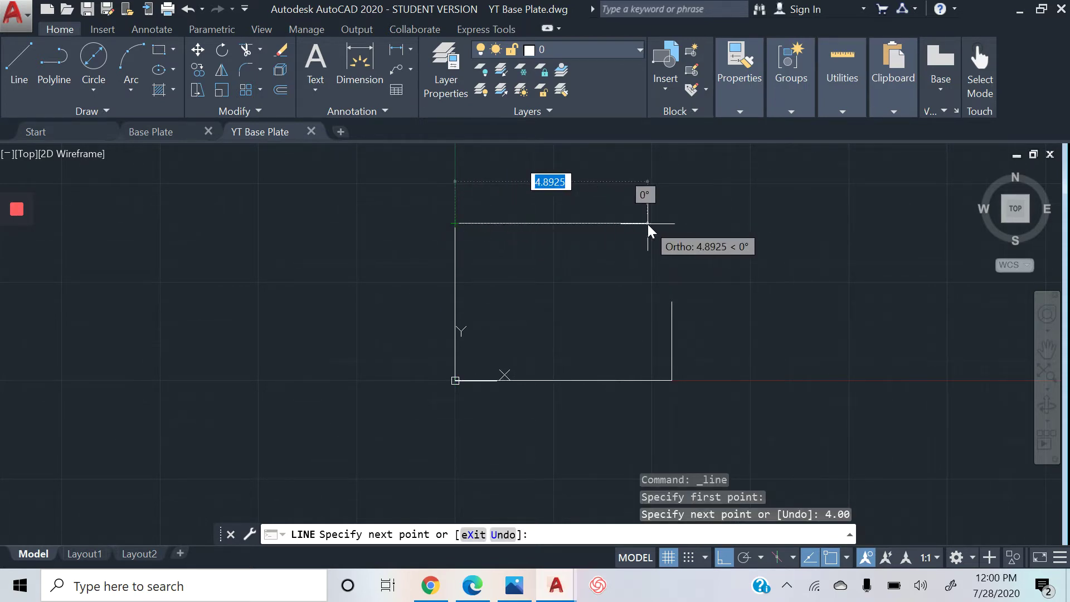
text(4.25)
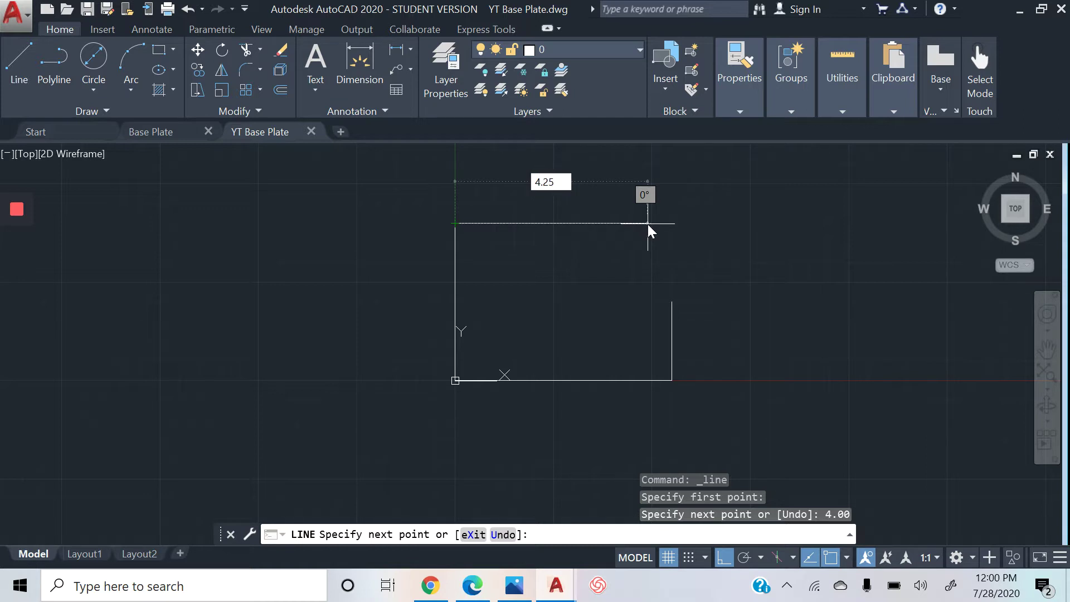
key(Return)
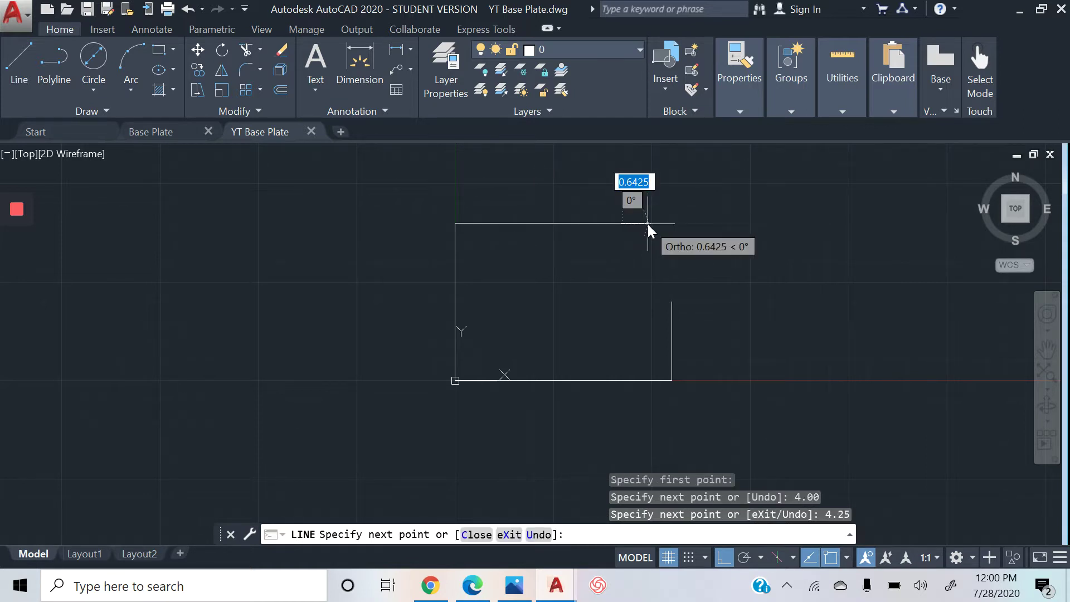
key(Escape)
key(Escape)
key(Escape)
key(Escape)
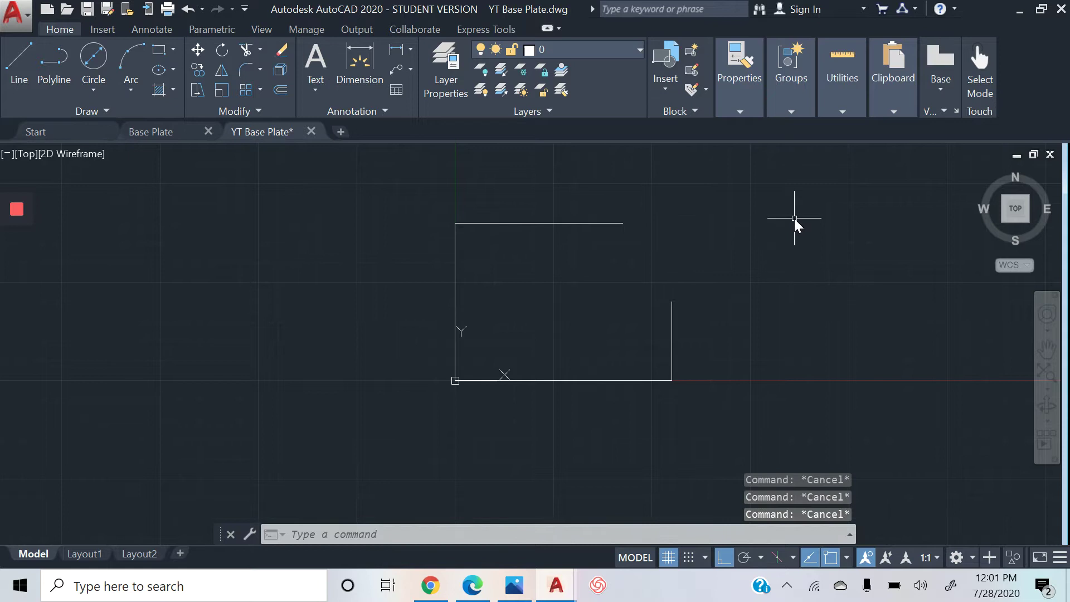
Step: Create a new drawing from the acad.dwt template via the application menu's New
right_click(840, 198)
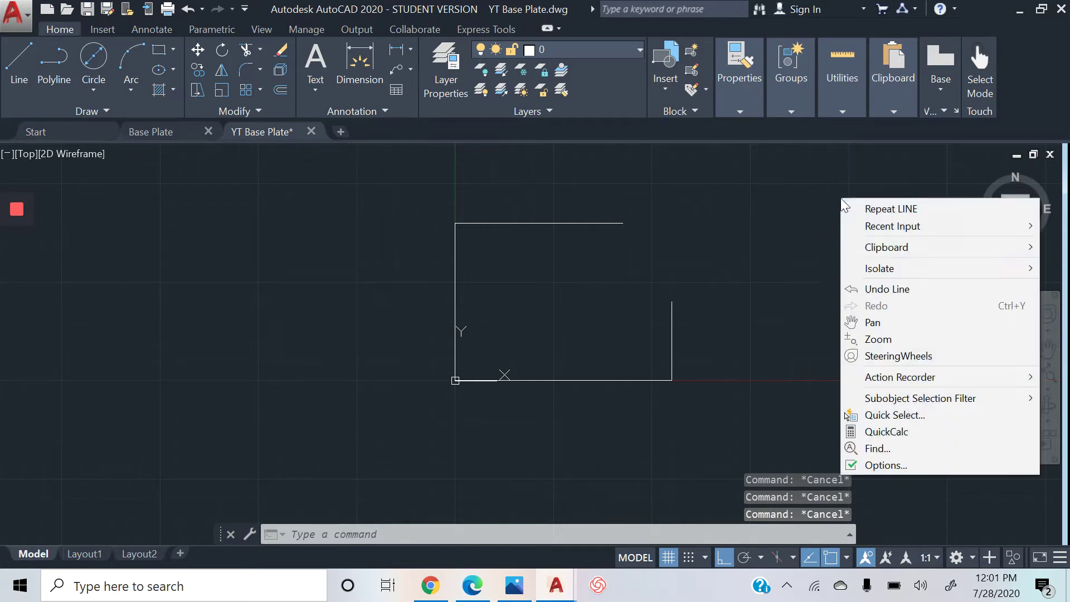
click(310, 164)
click(310, 165)
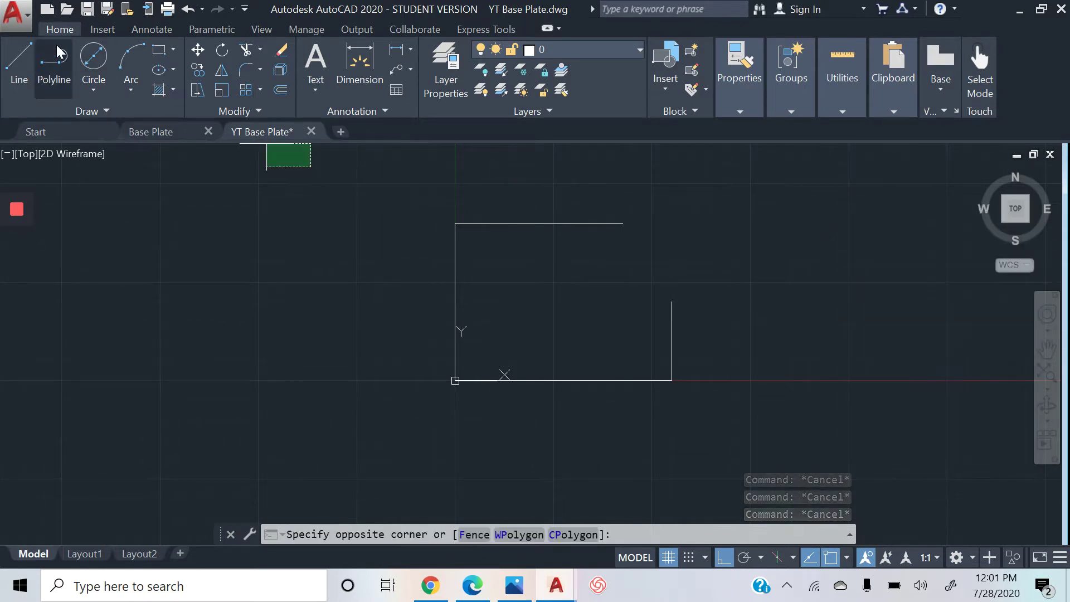
click(19, 31)
click(78, 106)
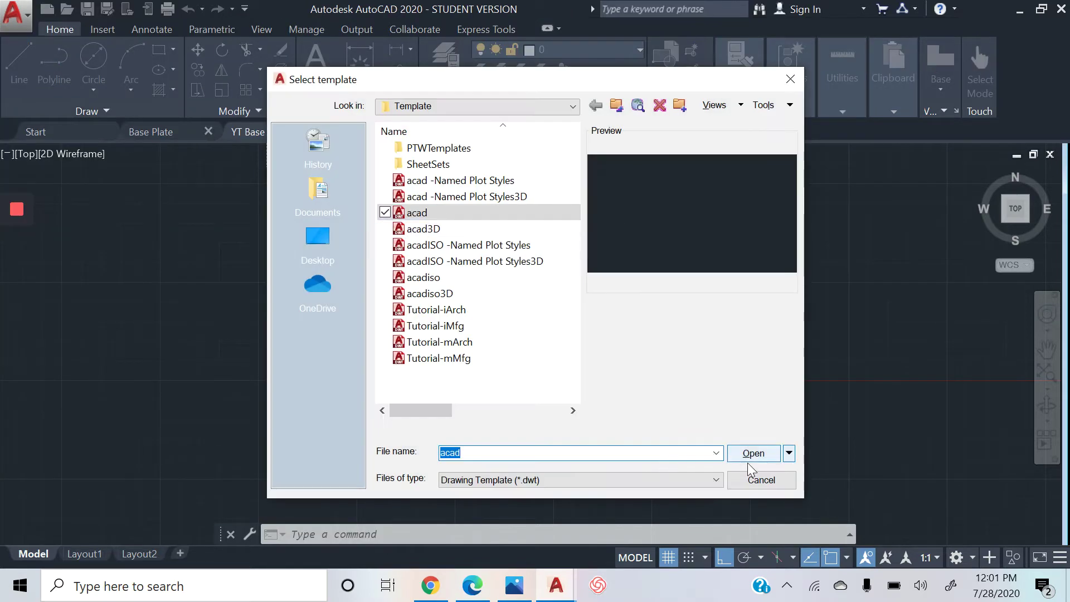
click(747, 456)
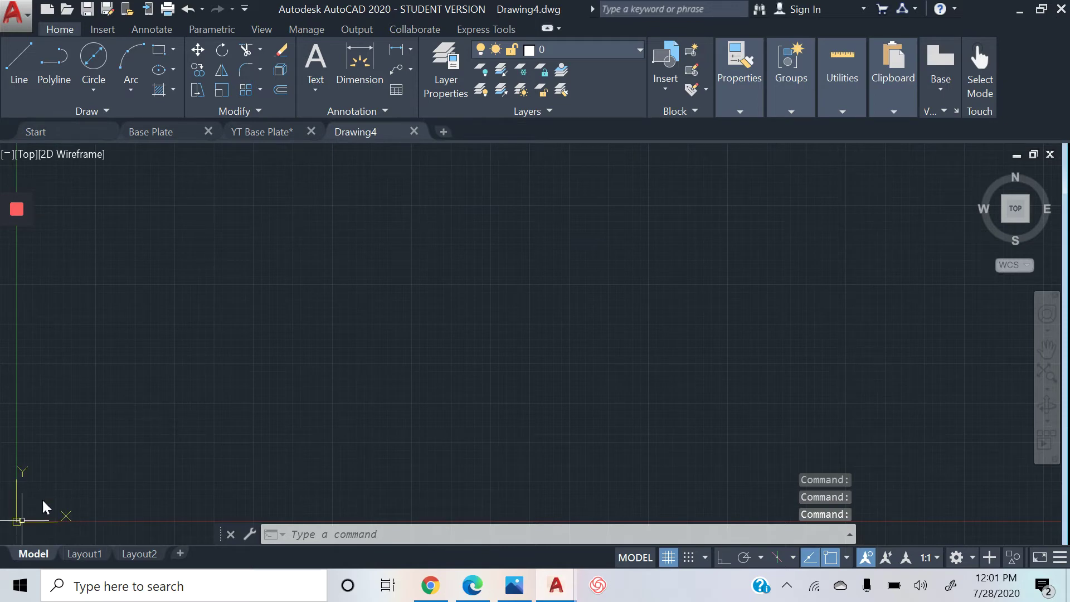
Step: Pan the empty Drawing4 view up-right and then back down
right_click(278, 365)
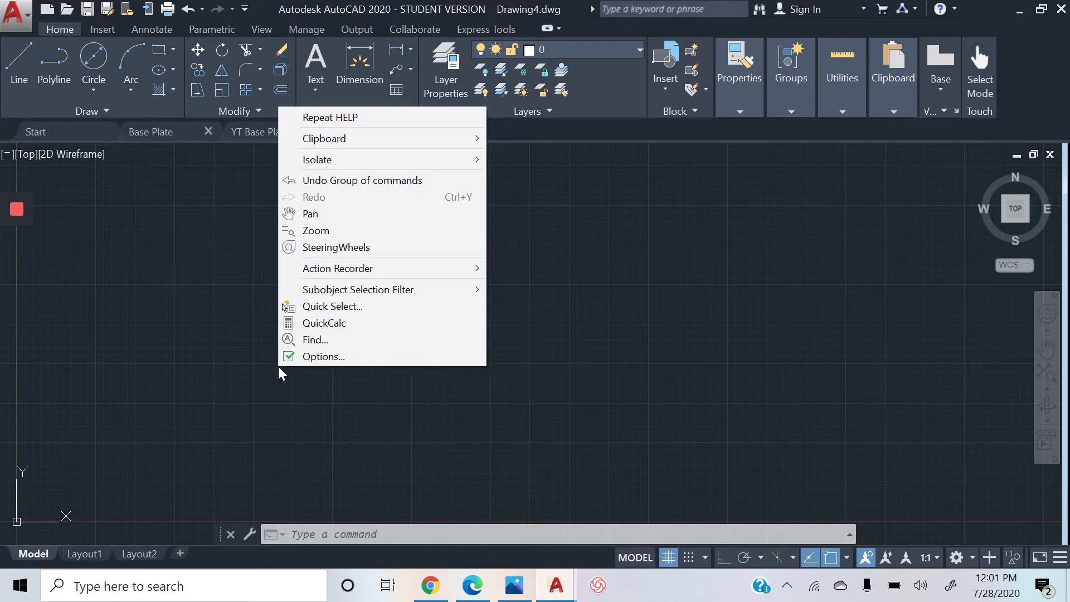
click(350, 214)
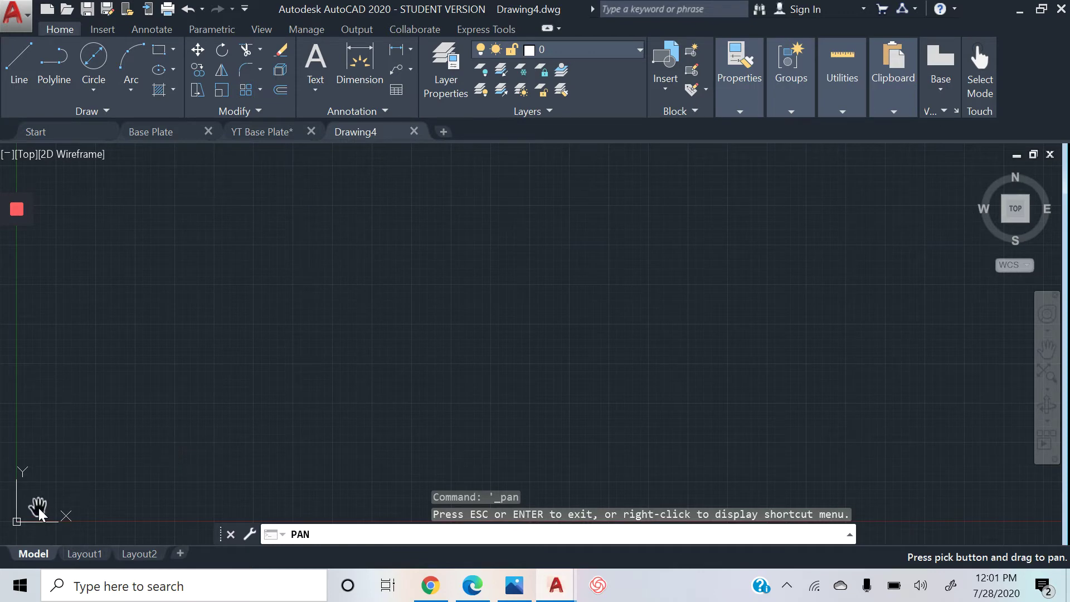
mouse_move(38, 507)
mouse_down()
mouse_move(327, 389)
mouse_move(393, 299)
mouse_move(480, 249)
mouse_up()
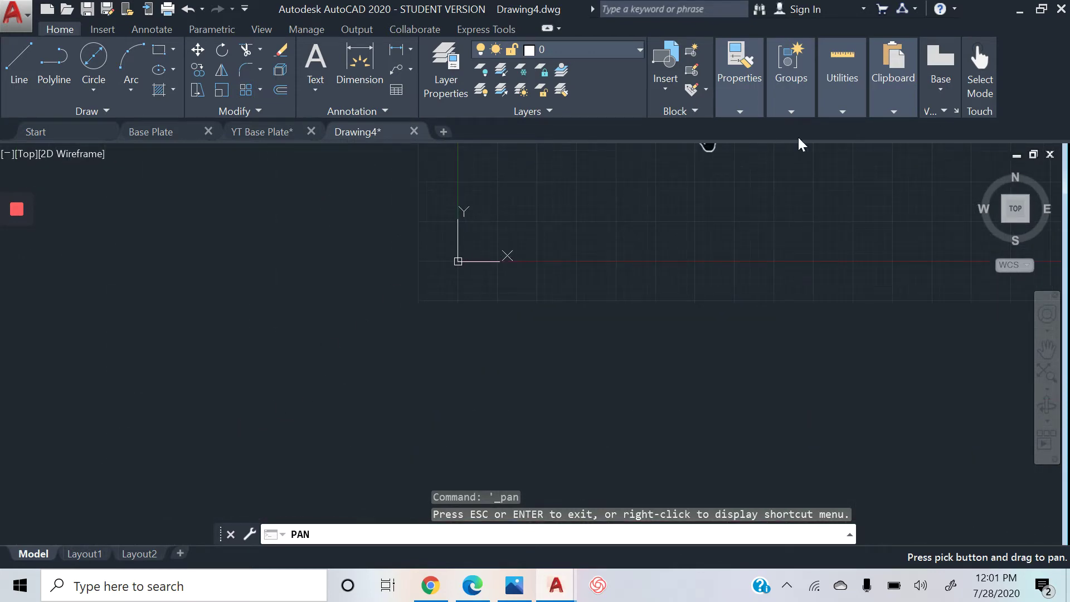
key(Escape)
key(Escape)
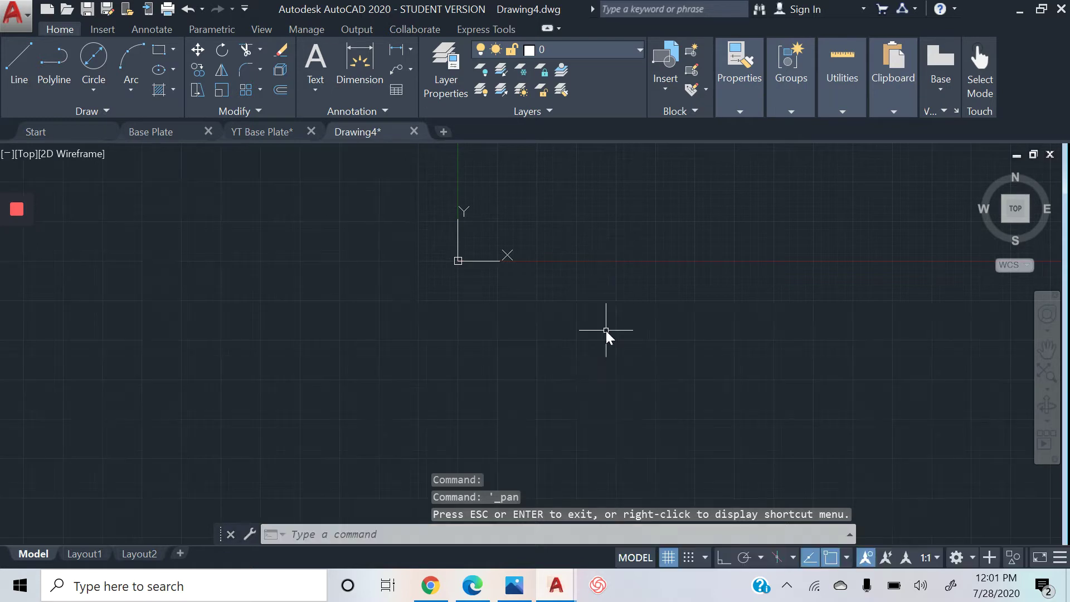
right_click(424, 309)
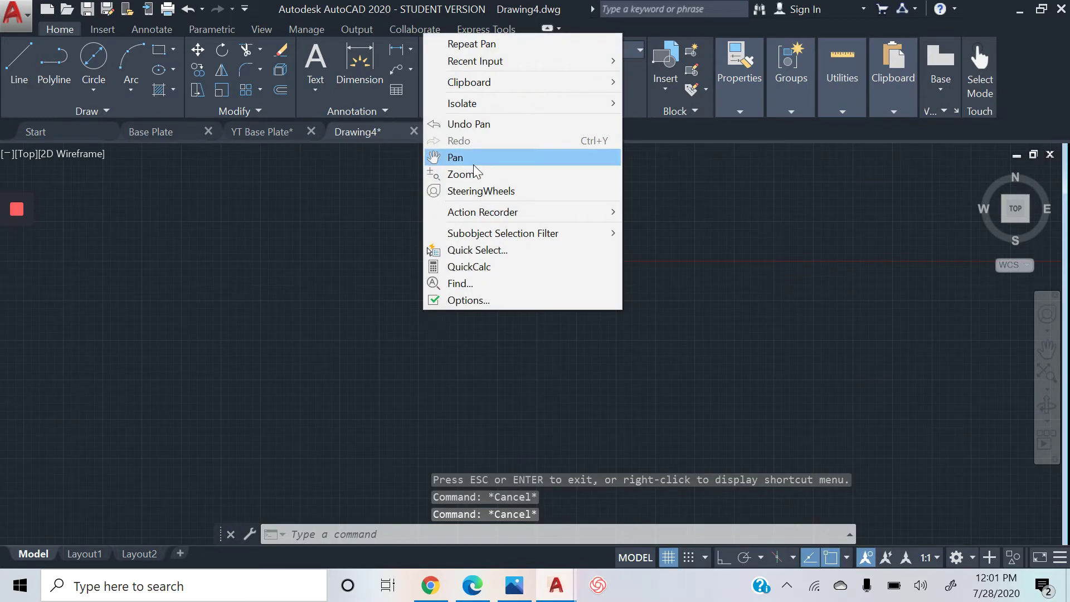
click(458, 158)
mouse_move(526, 277)
mouse_down()
mouse_move(526, 433)
mouse_move(519, 403)
mouse_up()
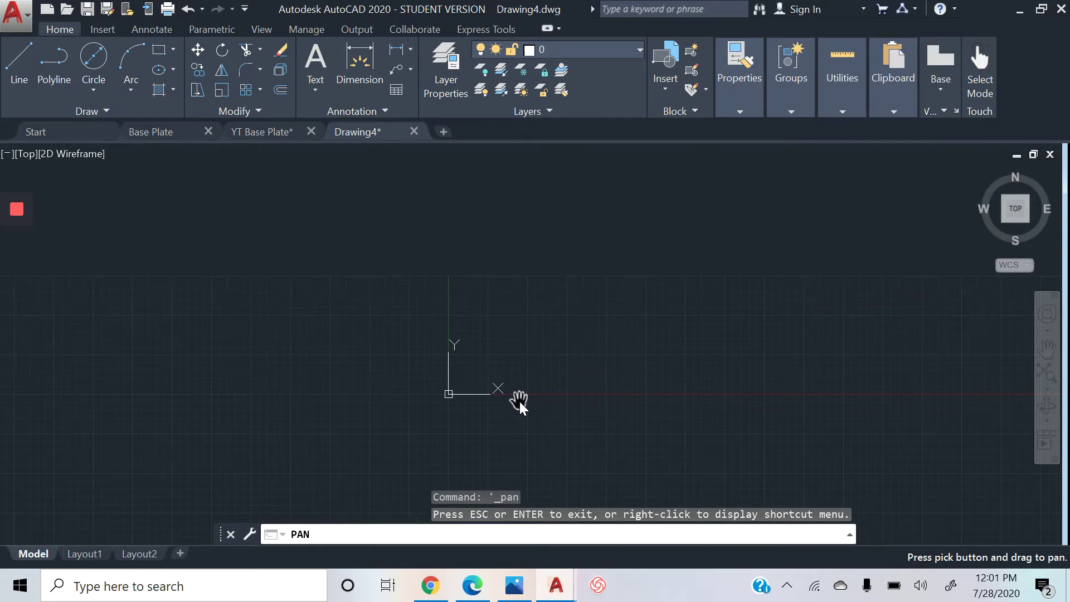
key(Escape)
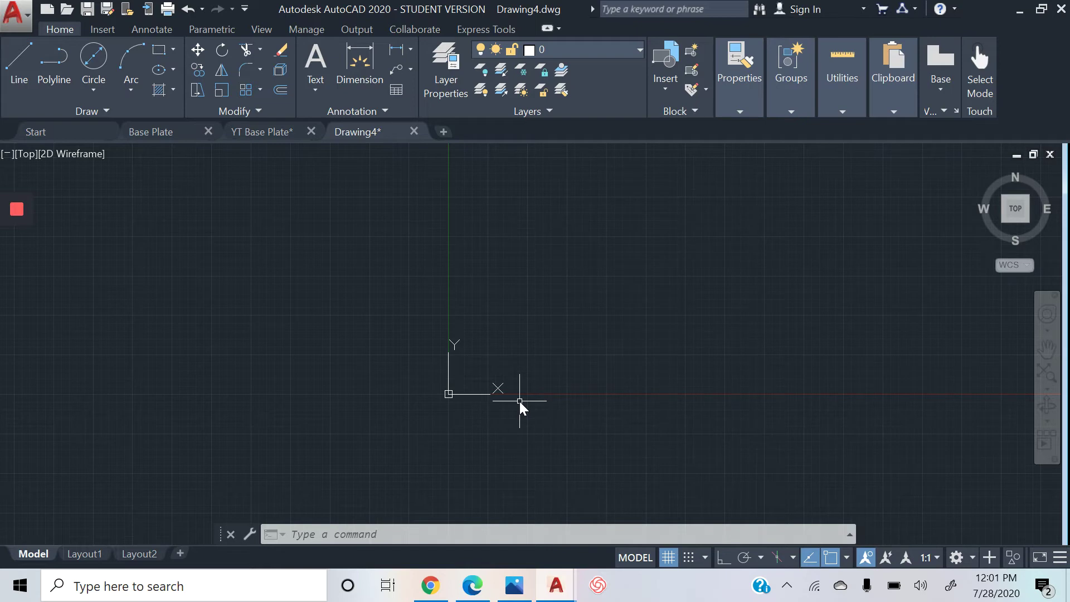
Step: Zoom in and out, then close the Drawing4 tab
scroll(520, 402, up, 6)
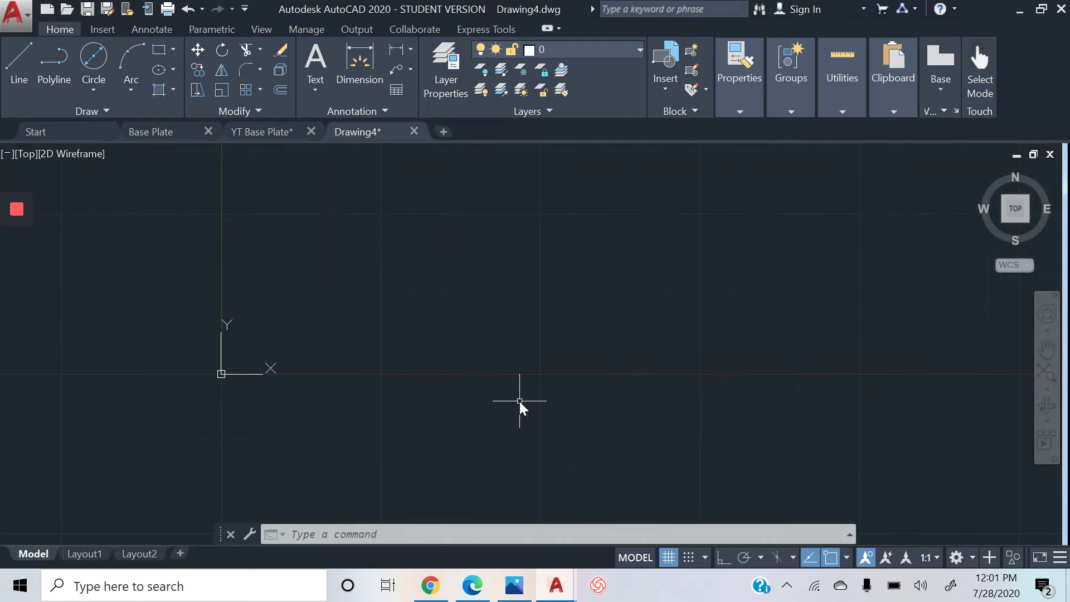
scroll(519, 401, down, 6)
scroll(519, 401, up, 8)
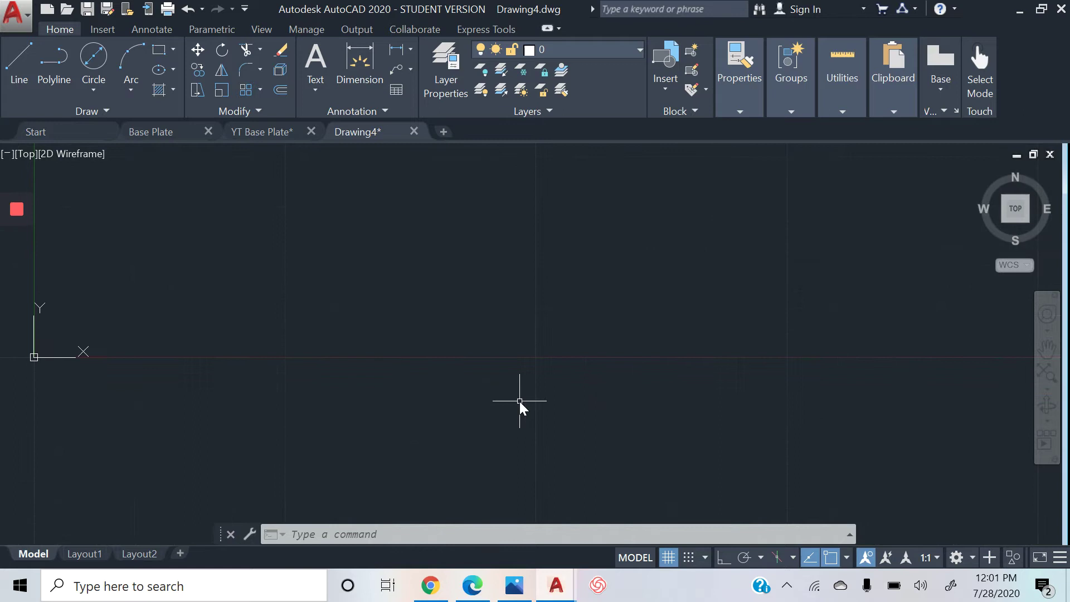
scroll(519, 401, down, 6)
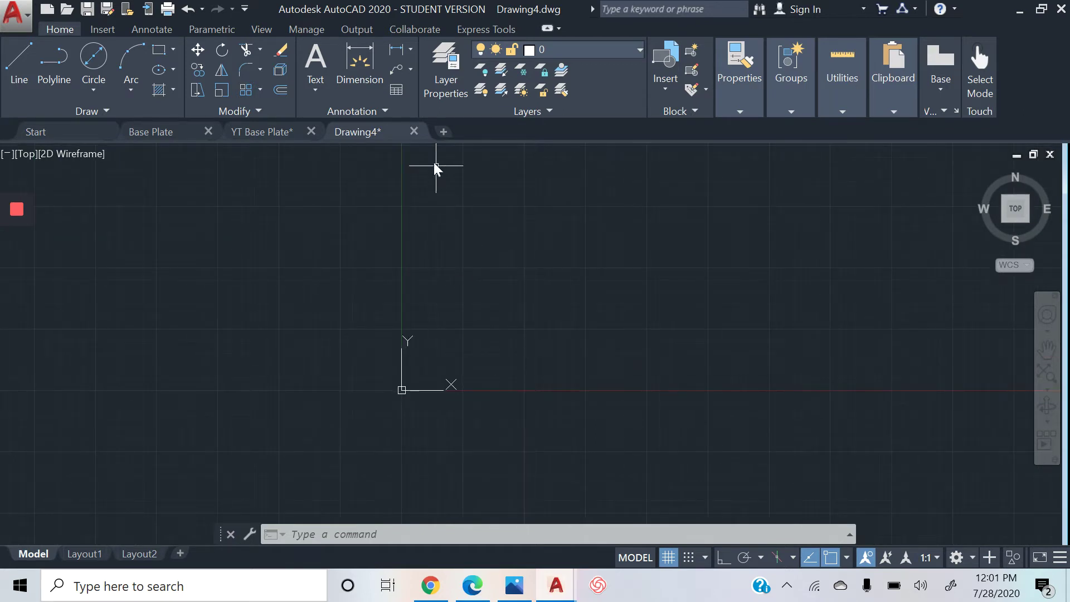
click(414, 131)
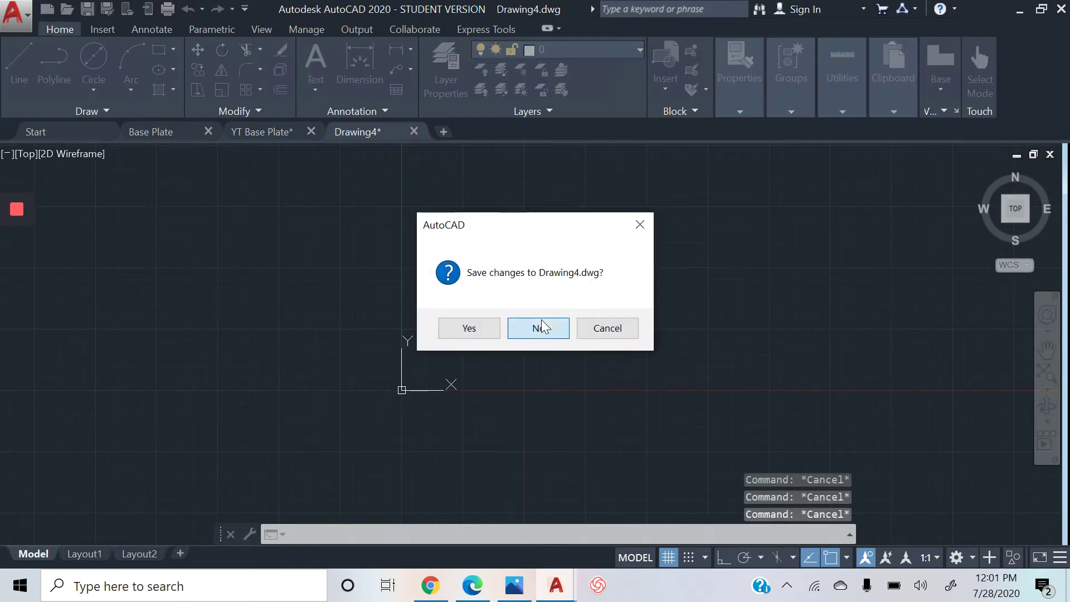
Step: Discard Drawing4 unsaved, then draw the angled chamfer line joining the right and top edges with Ortho off
click(539, 327)
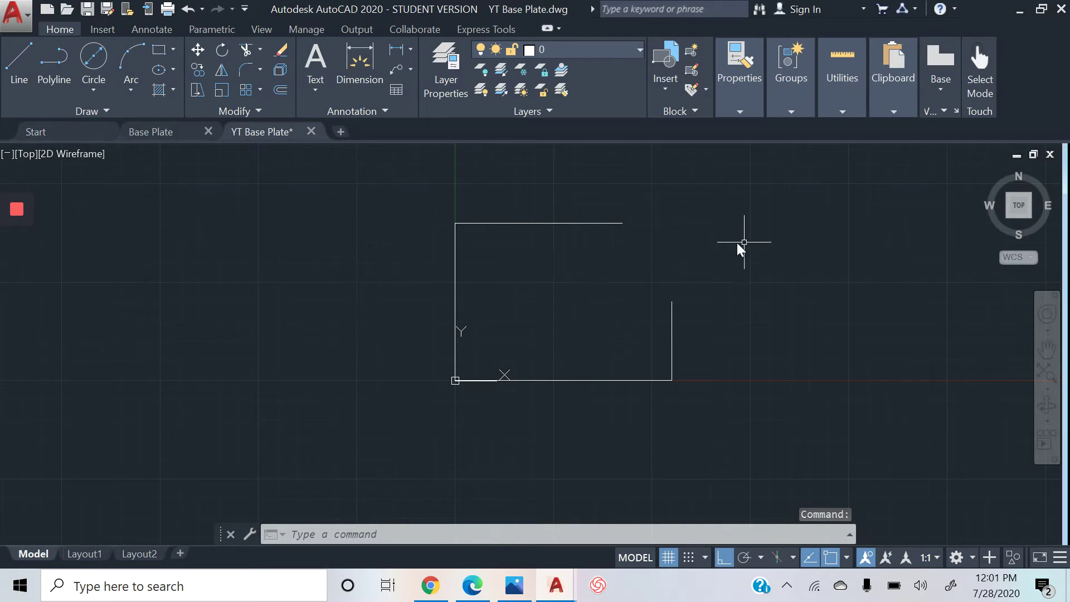
click(19, 61)
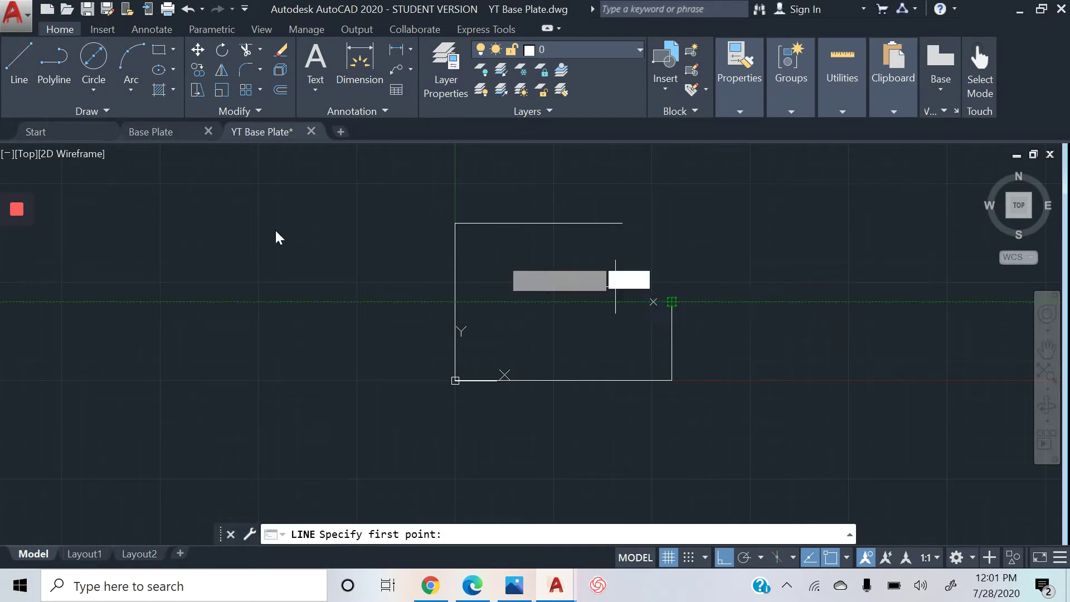
click(19, 62)
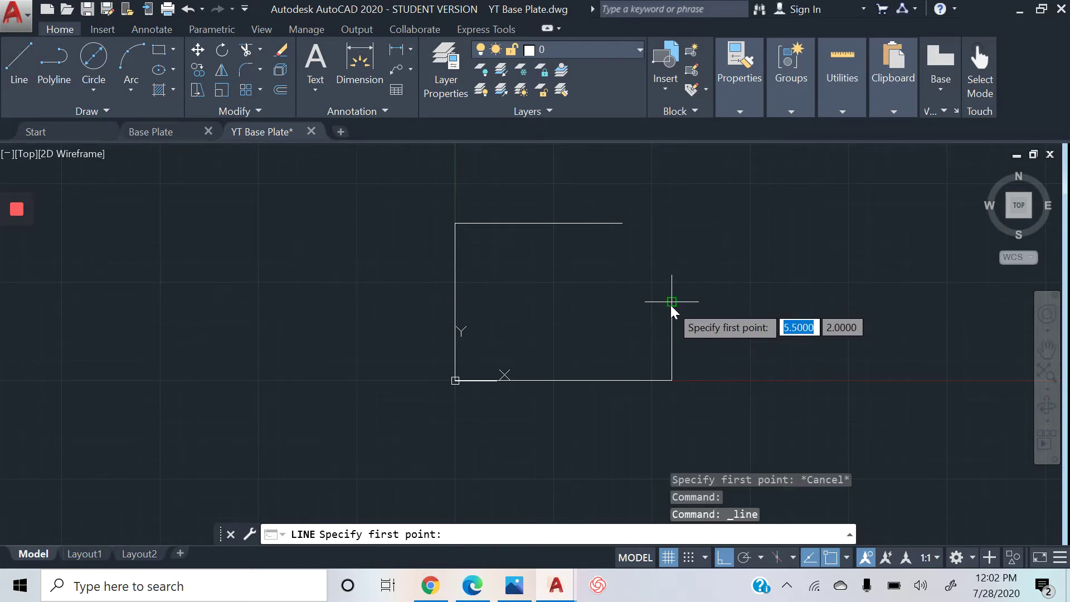
click(672, 302)
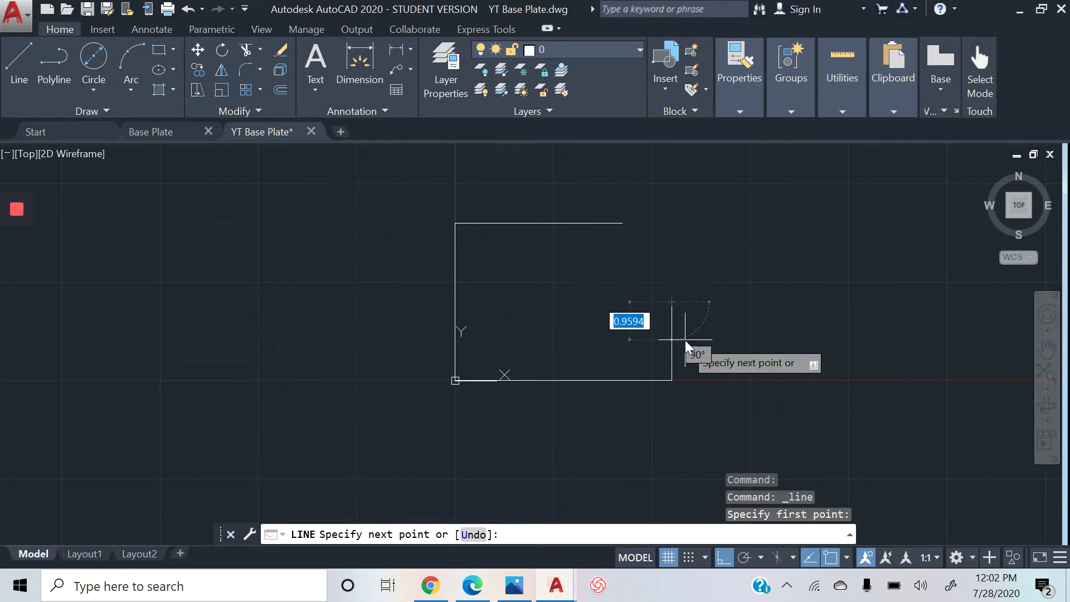
click(725, 557)
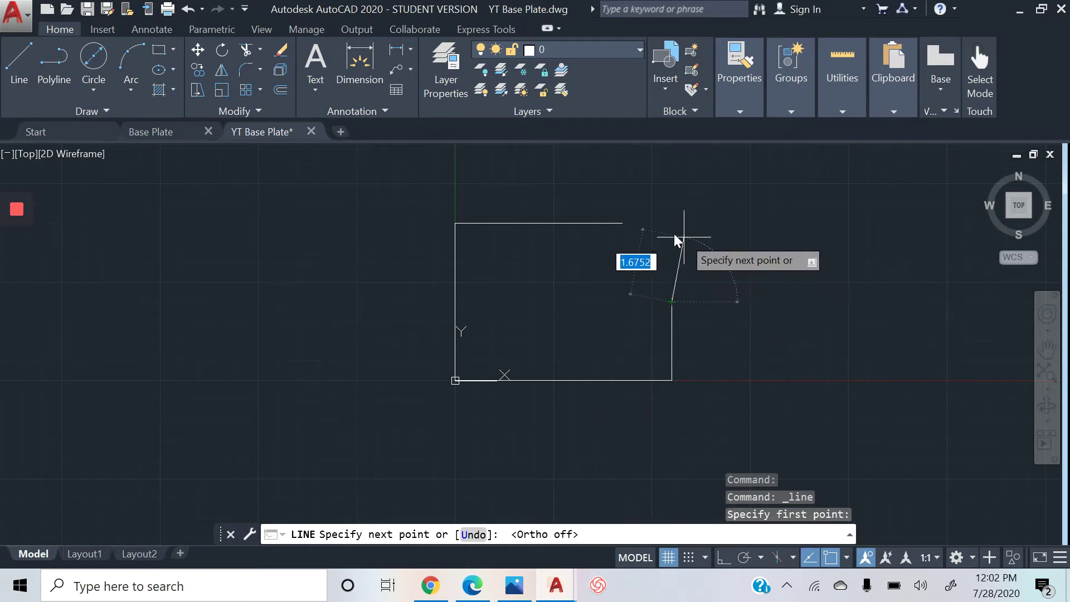
click(622, 224)
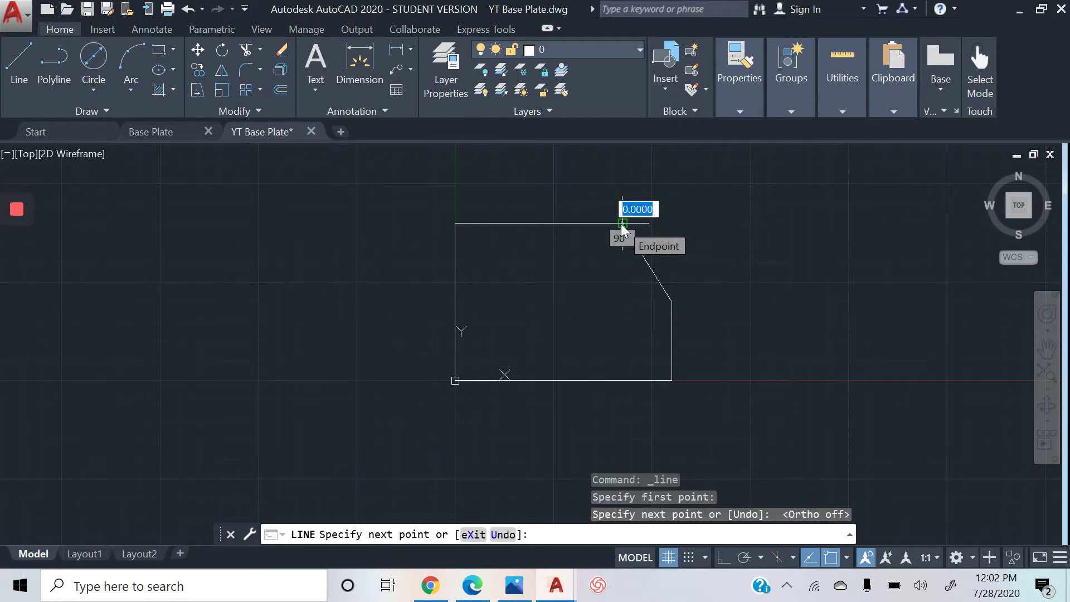
key(Escape)
key(Escape)
key(Escape)
key(Escape)
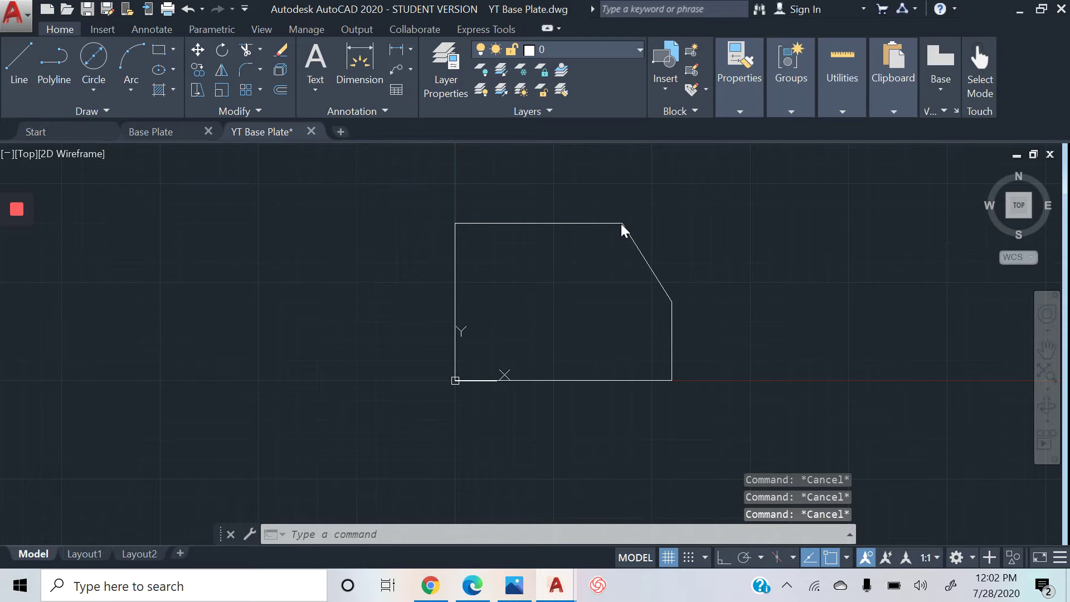
Step: Save, then add linear dimensions 5.50 bottom, 2.00 right, 4.25 top and 4.00 left
key(ctrl+s)
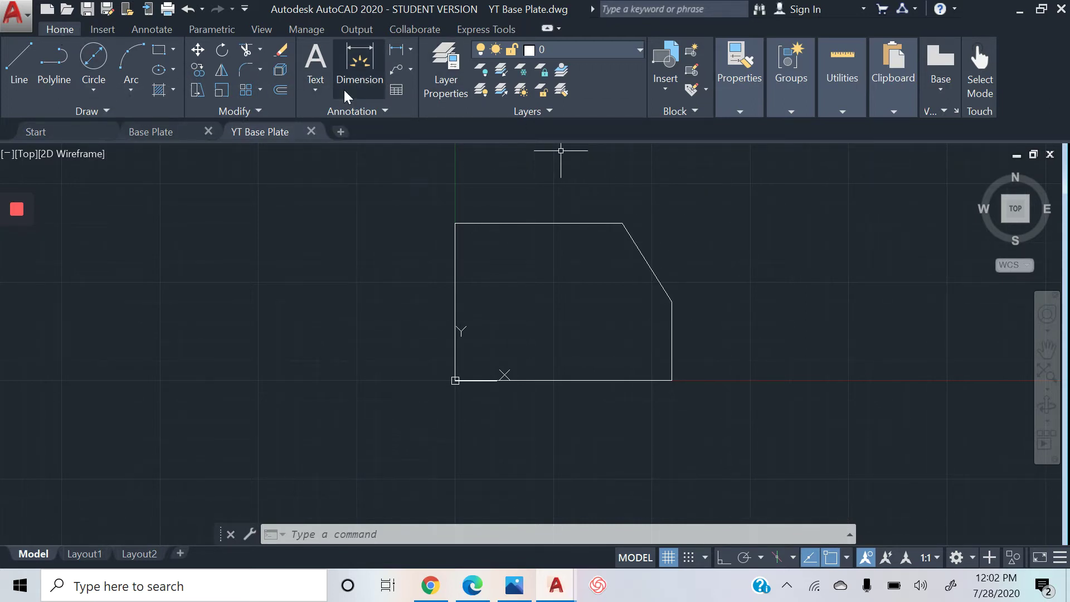
click(359, 74)
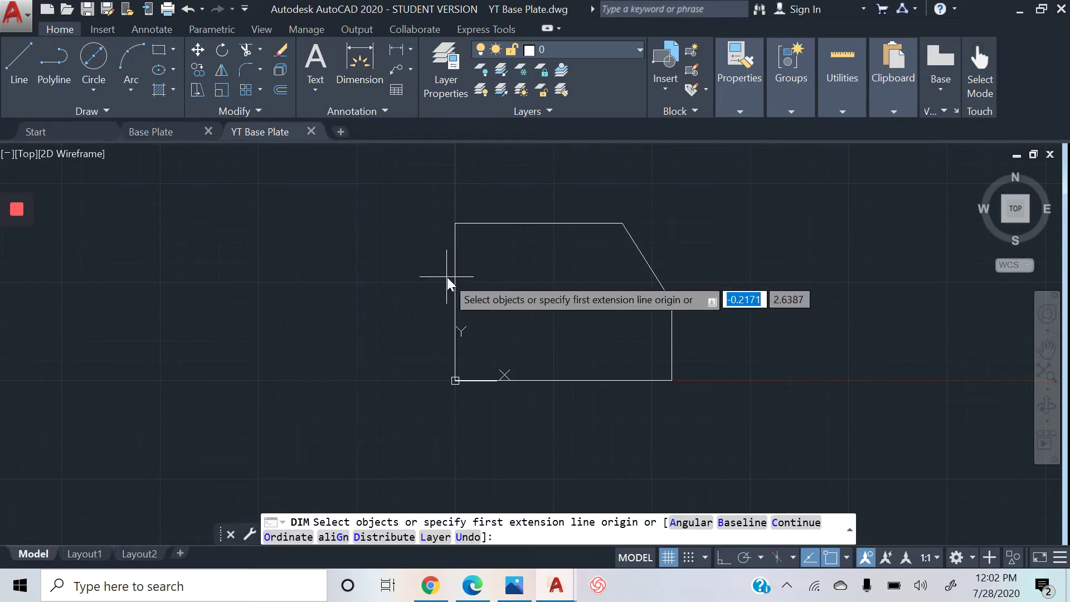
click(561, 381)
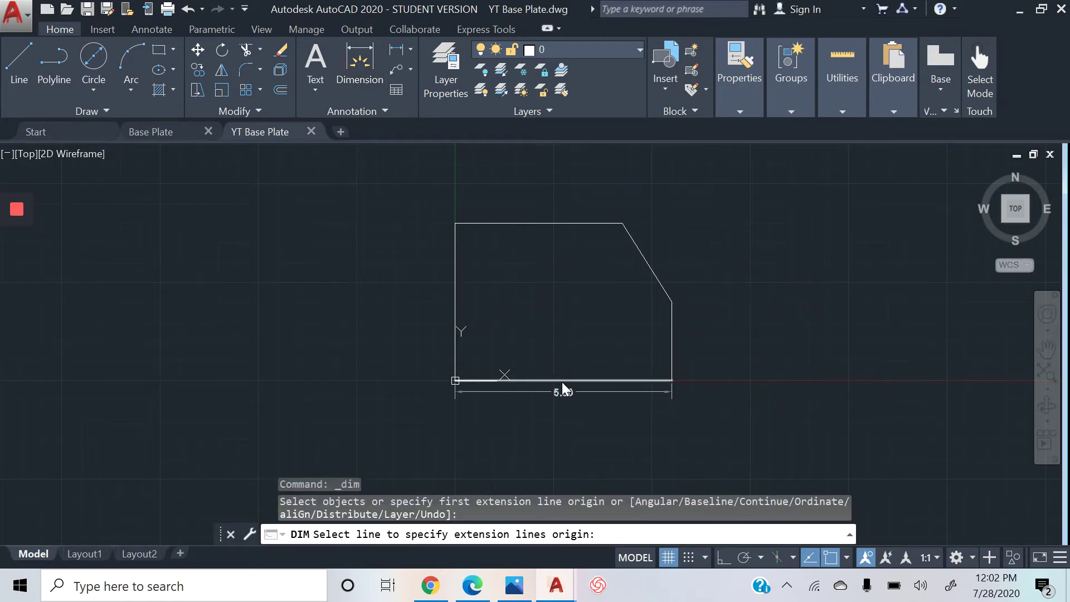
click(560, 420)
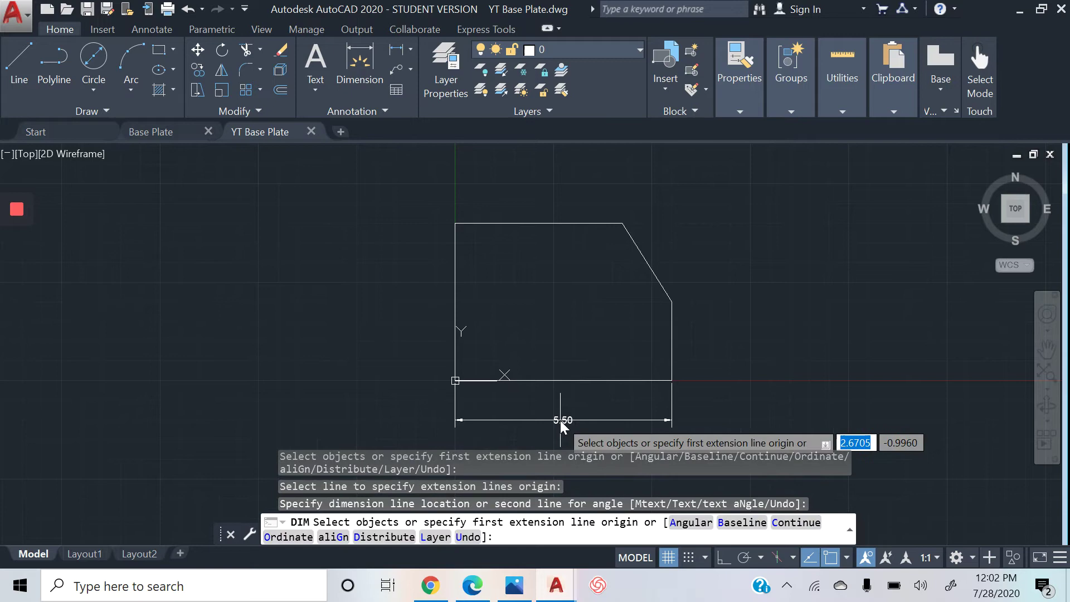
click(671, 346)
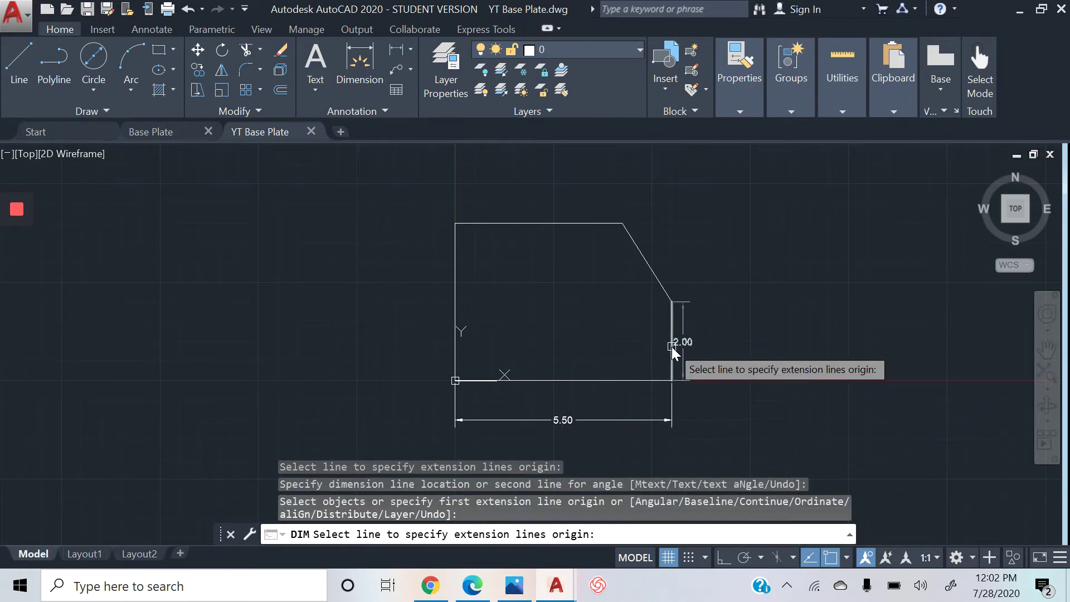
click(743, 345)
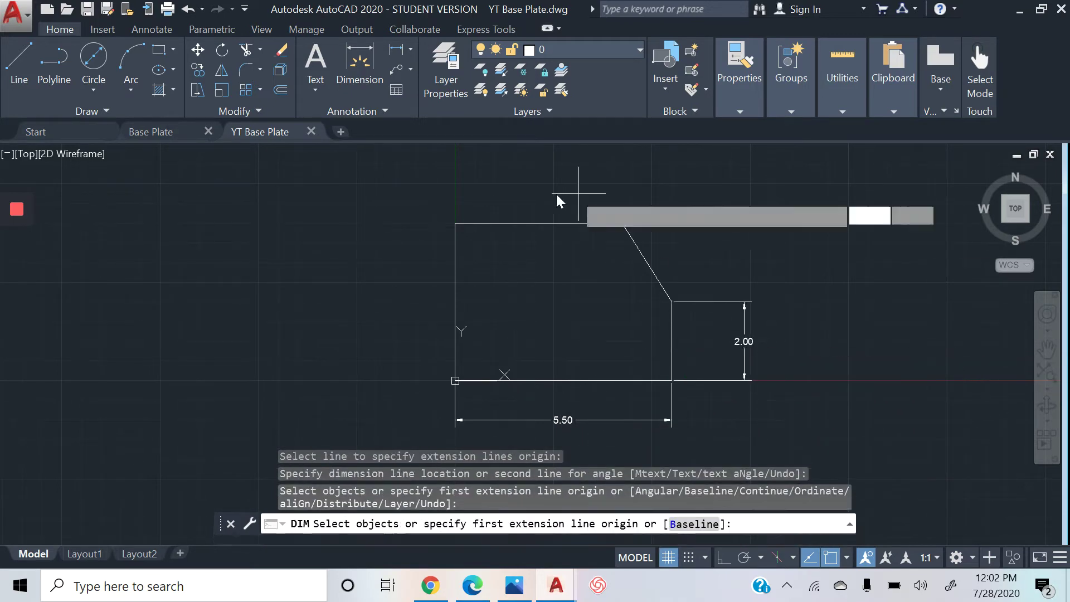
click(529, 223)
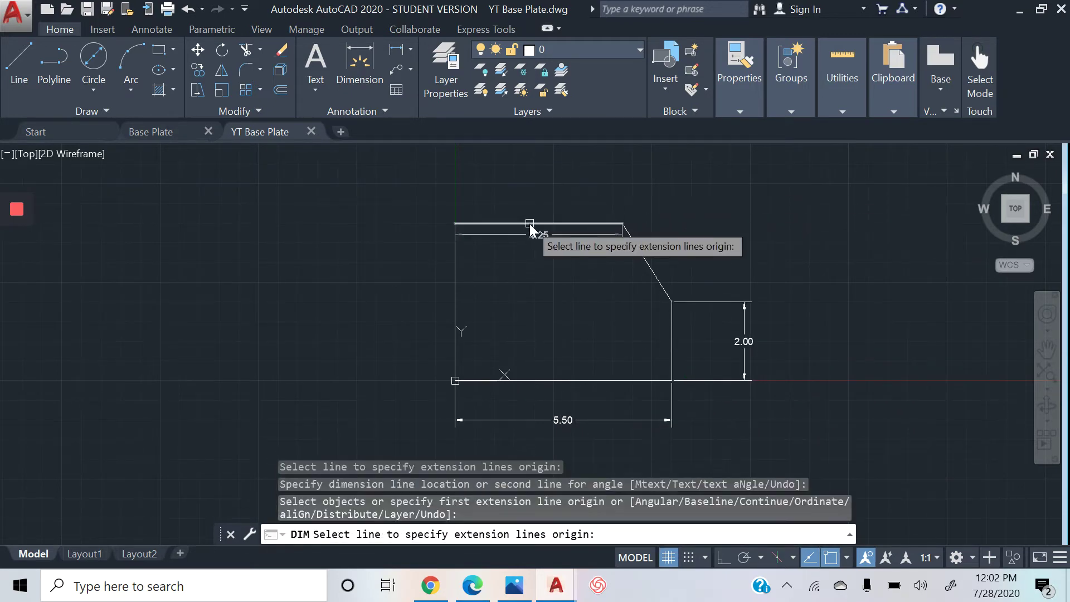
click(522, 182)
click(454, 308)
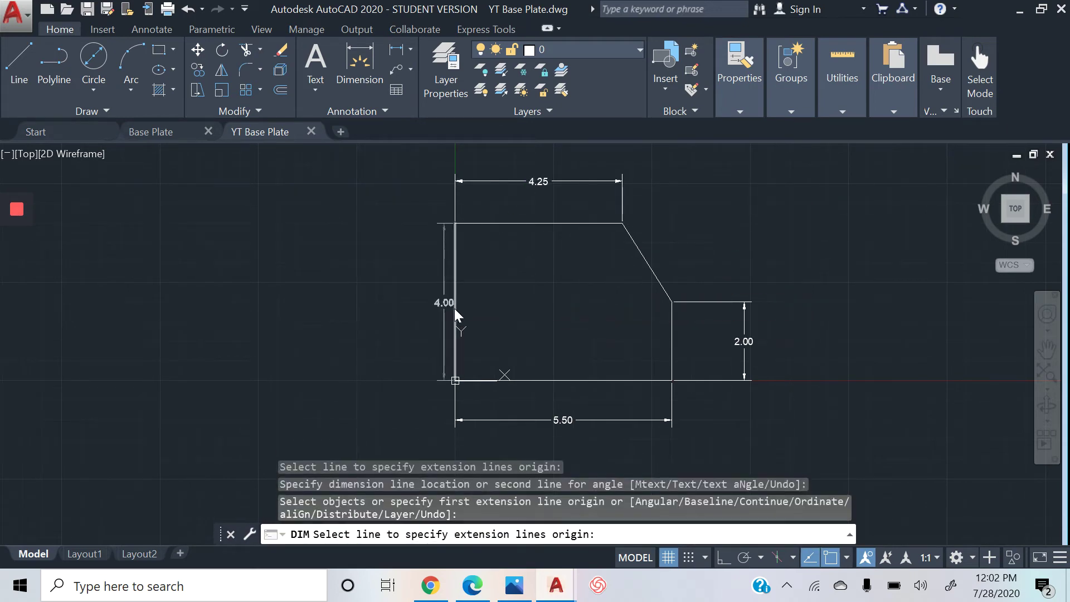
click(396, 314)
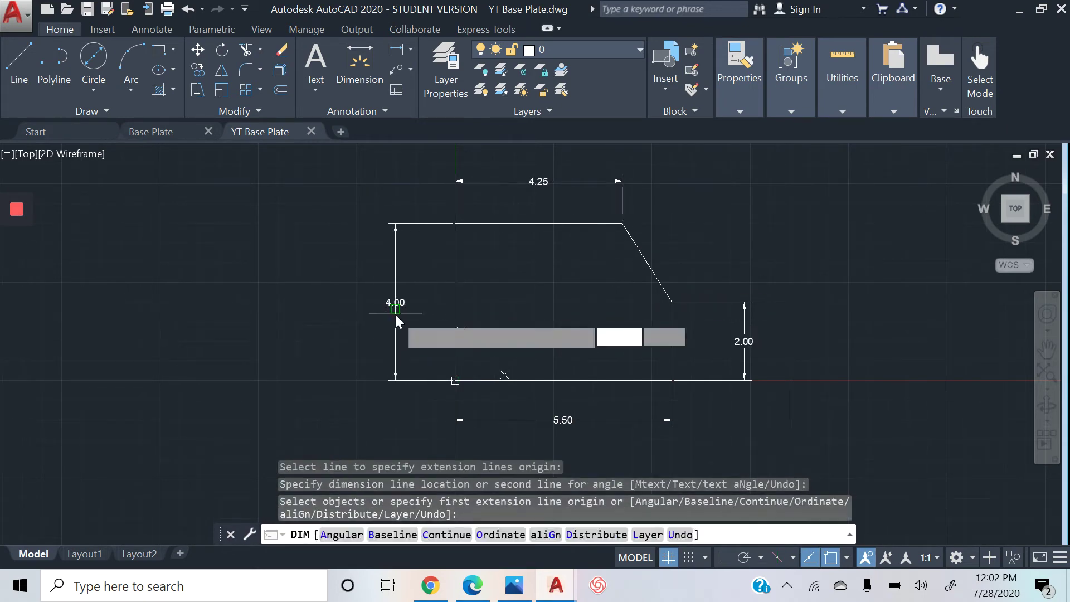
key(Escape)
key(Escape)
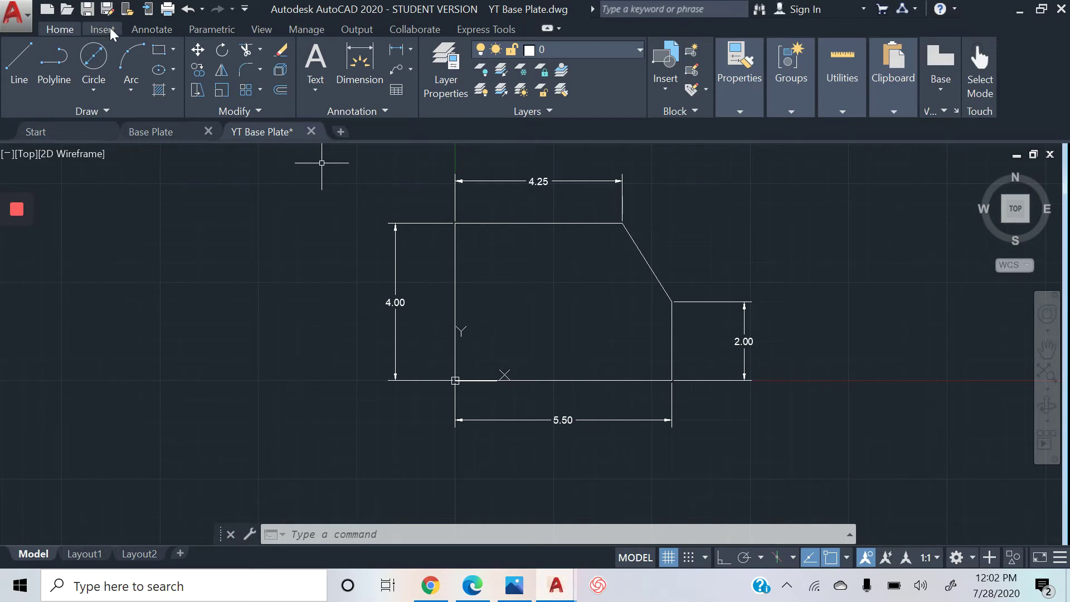
Step: Set the Standard dimension style's Primary Units precision to 0.00 and close the manager
click(147, 30)
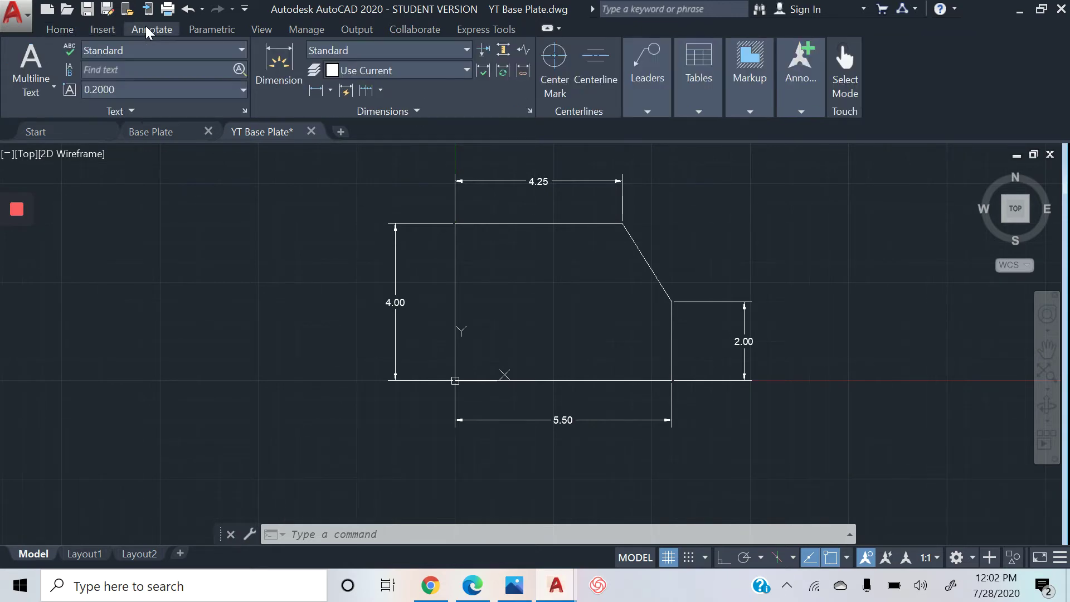
click(425, 51)
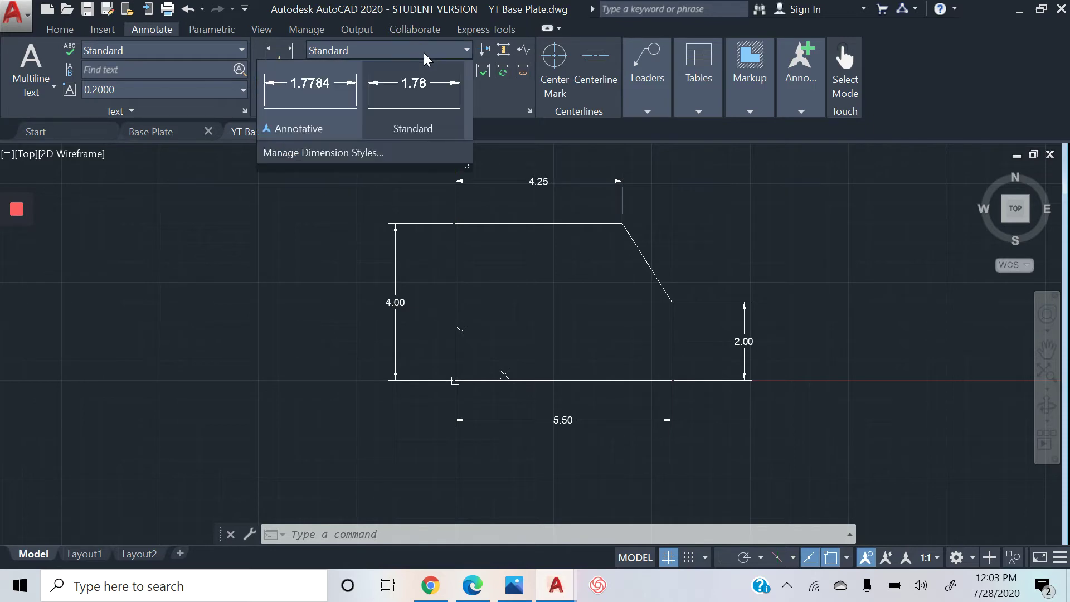
click(309, 161)
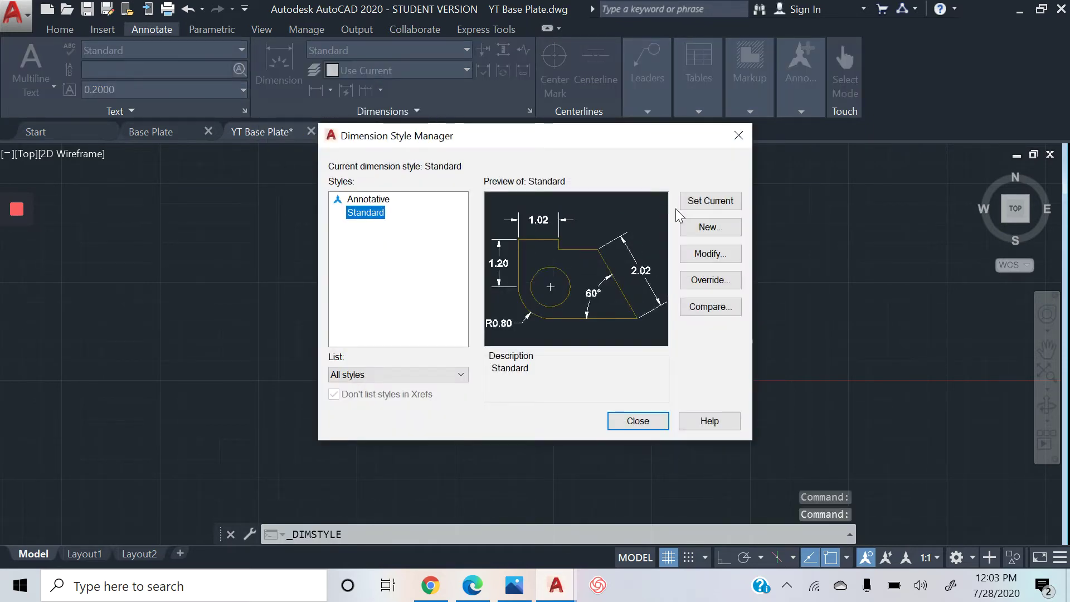
click(709, 254)
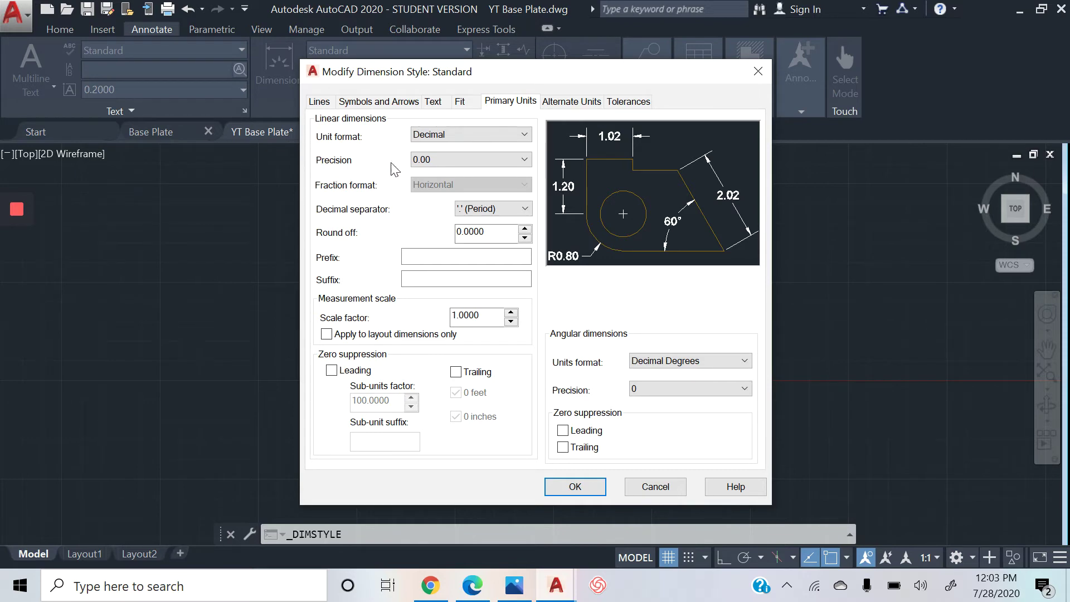
click(434, 160)
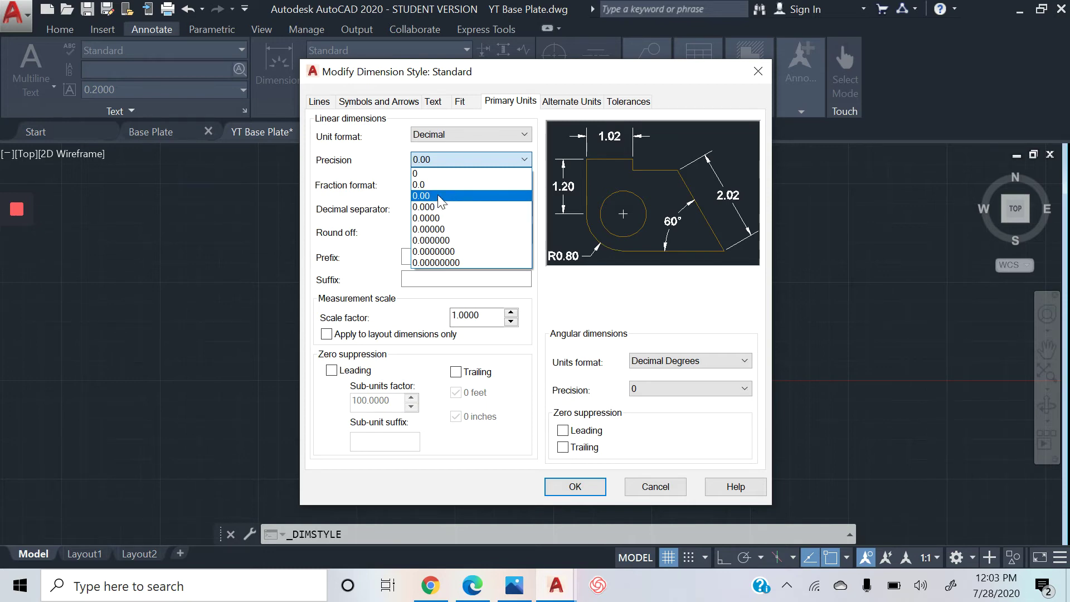
click(437, 197)
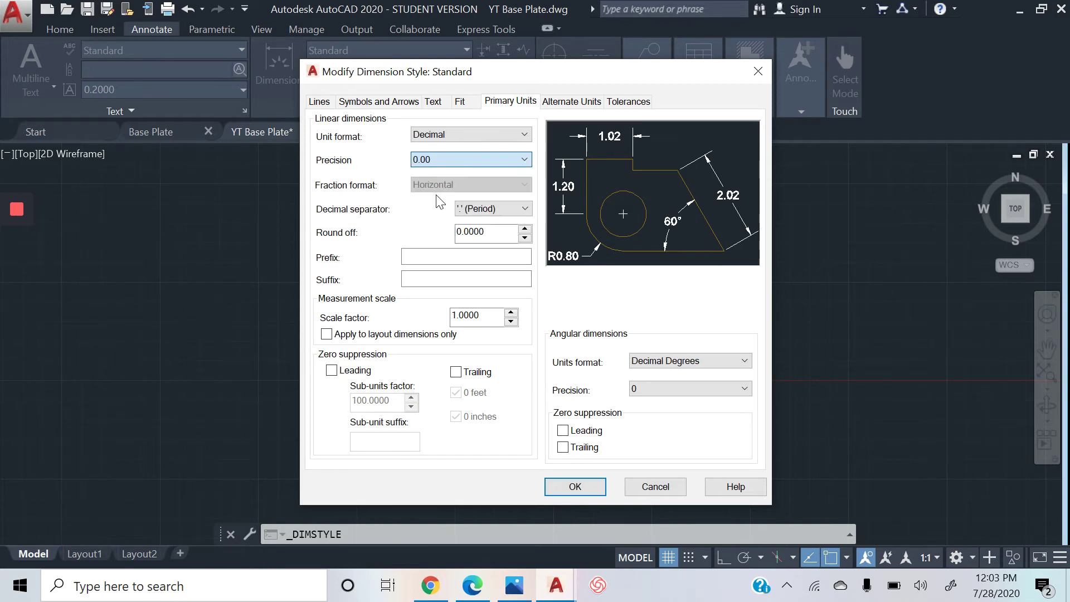
click(577, 486)
click(644, 416)
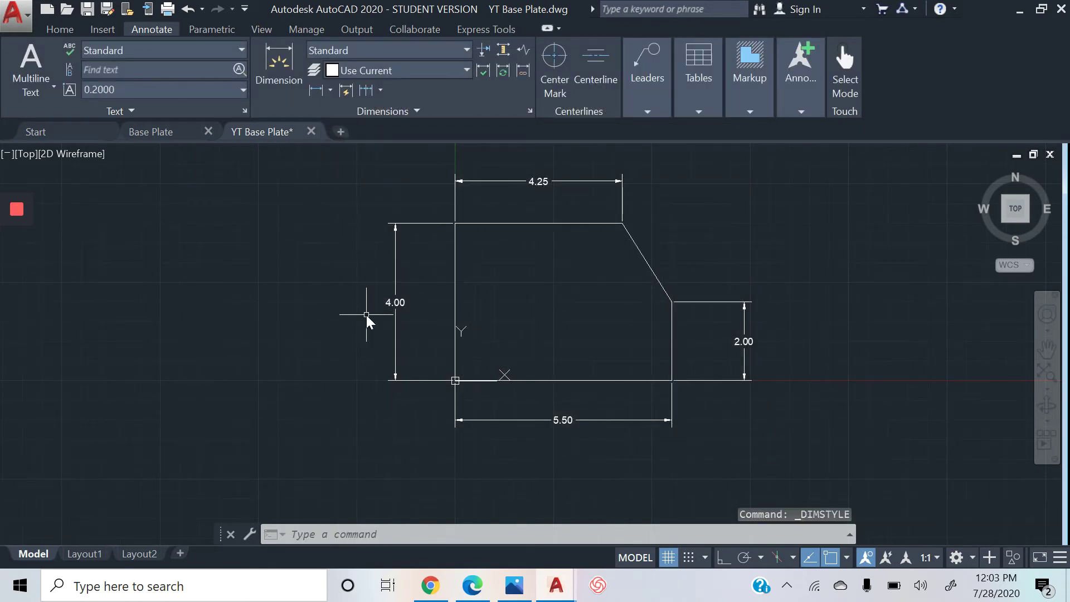
Step: Glance at the textbook photo, then start a Center, Diameter circle on the Home tab
click(69, 29)
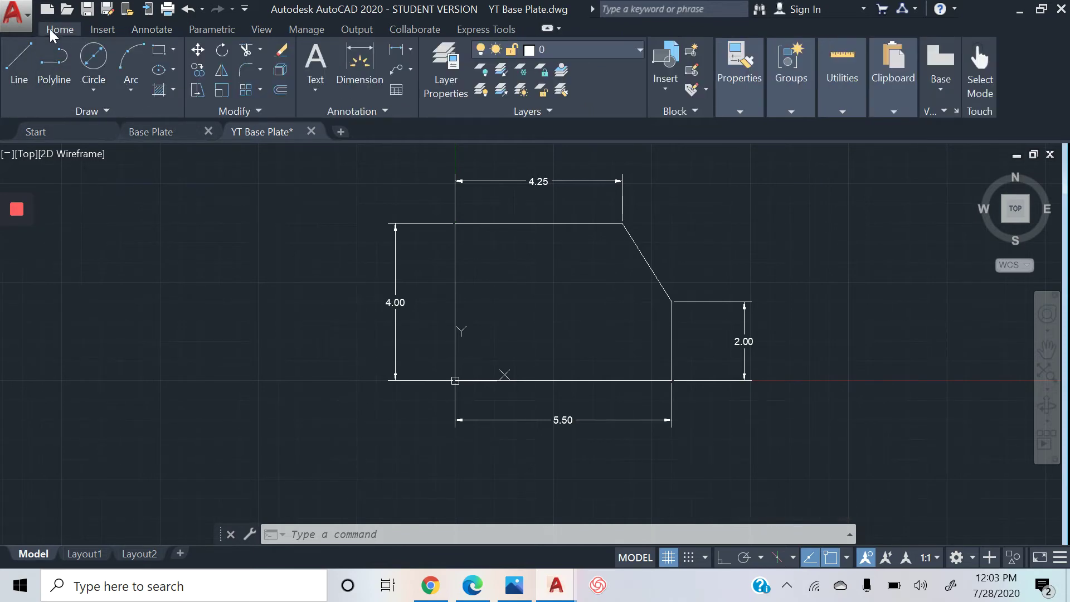
click(93, 89)
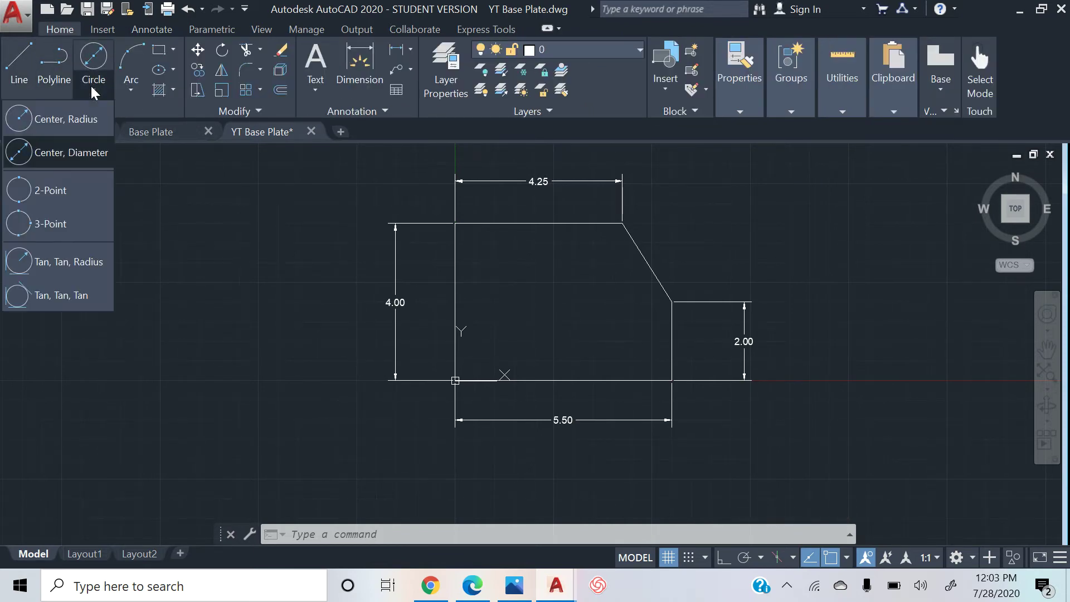
click(513, 588)
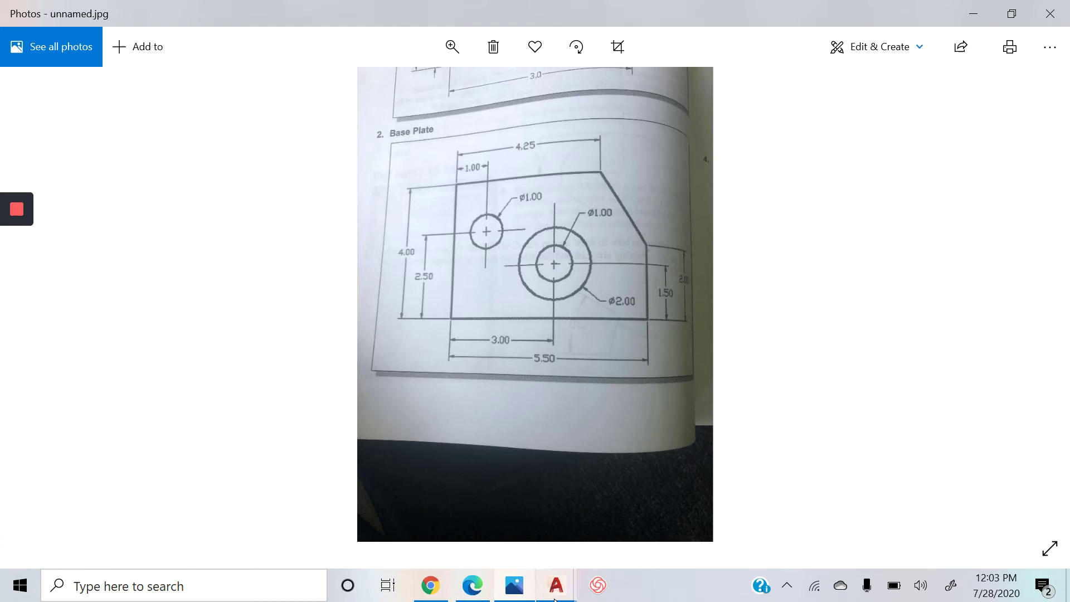
mouse_move(556, 585)
click(624, 521)
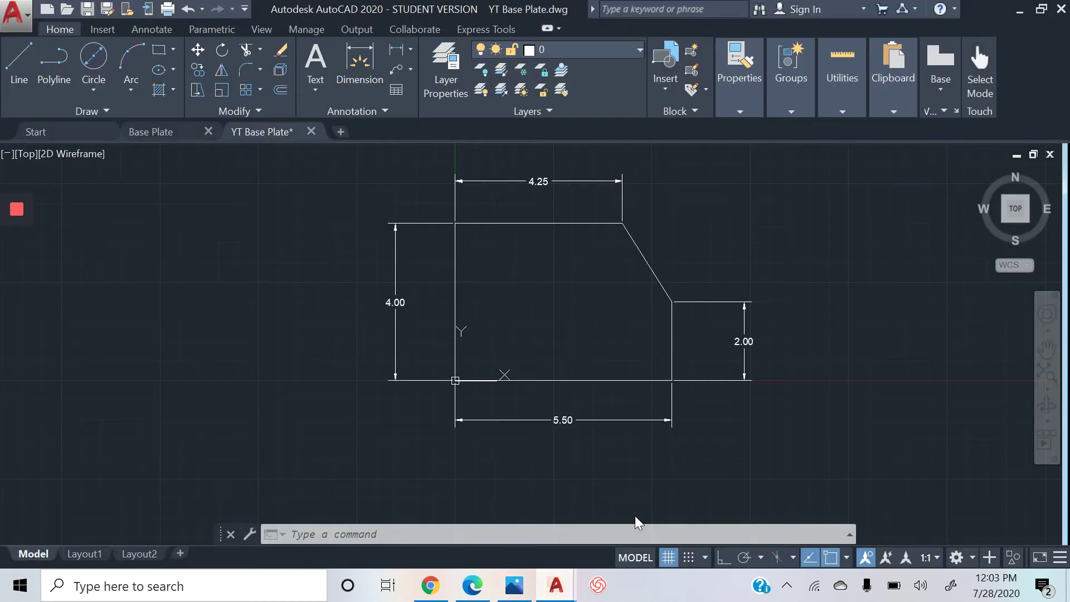
click(91, 97)
click(65, 157)
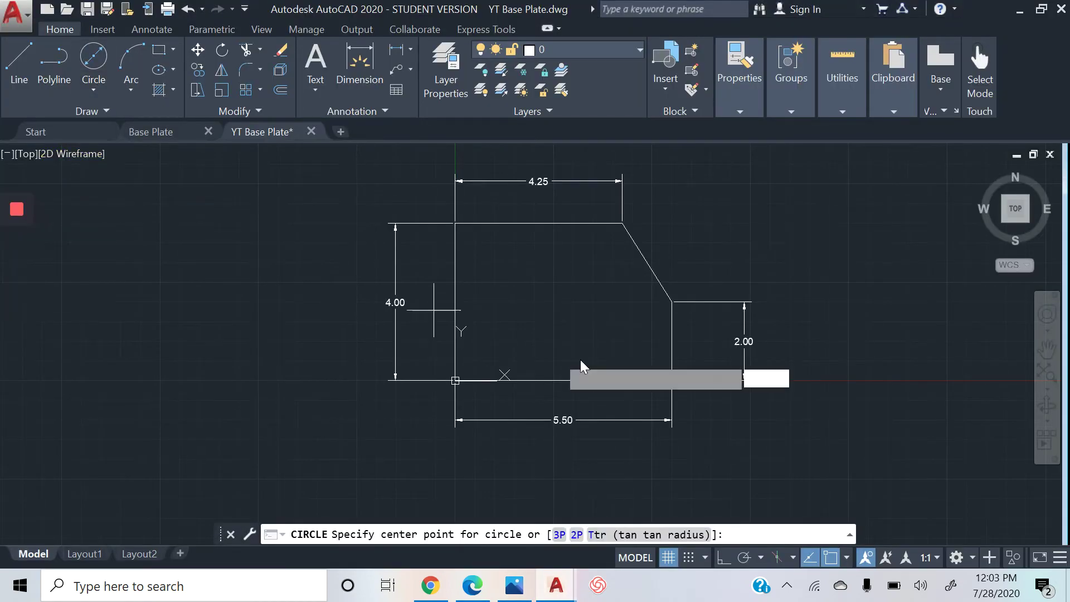
Step: View the textbook Base Plate photo in Photos to read the hole positions
click(505, 591)
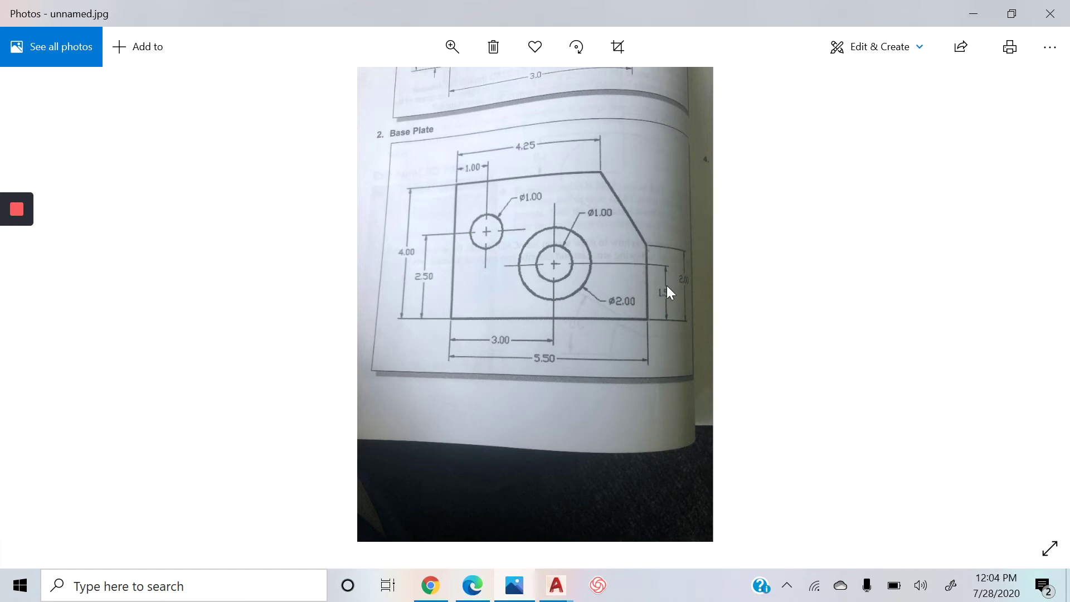
Step: Back in AutoCAD, draw a 1.00-diameter hole centred at 3,1.50
mouse_move(556, 585)
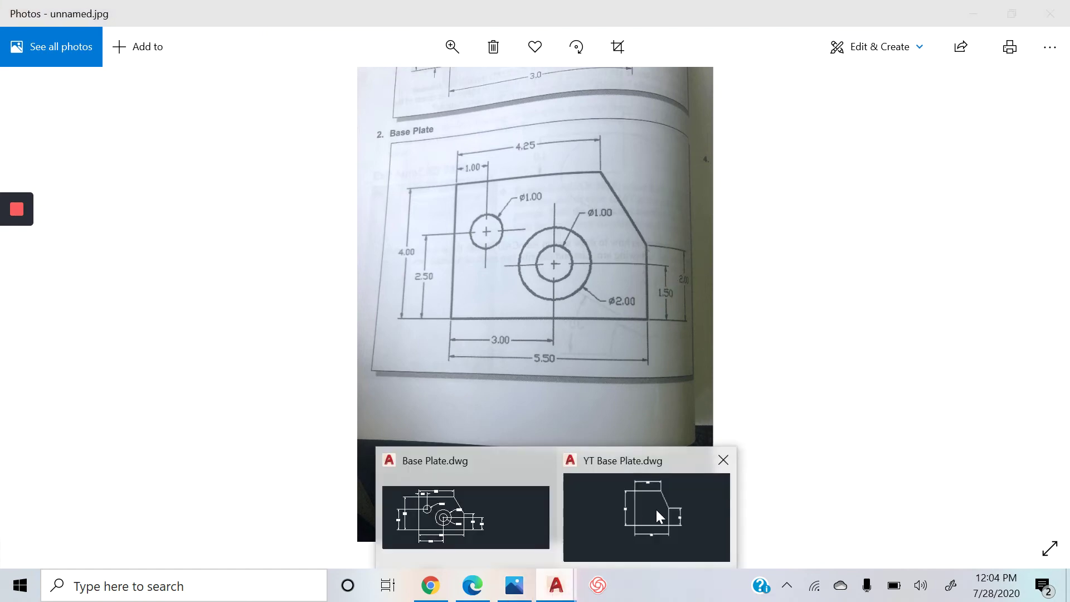
click(657, 509)
click(96, 78)
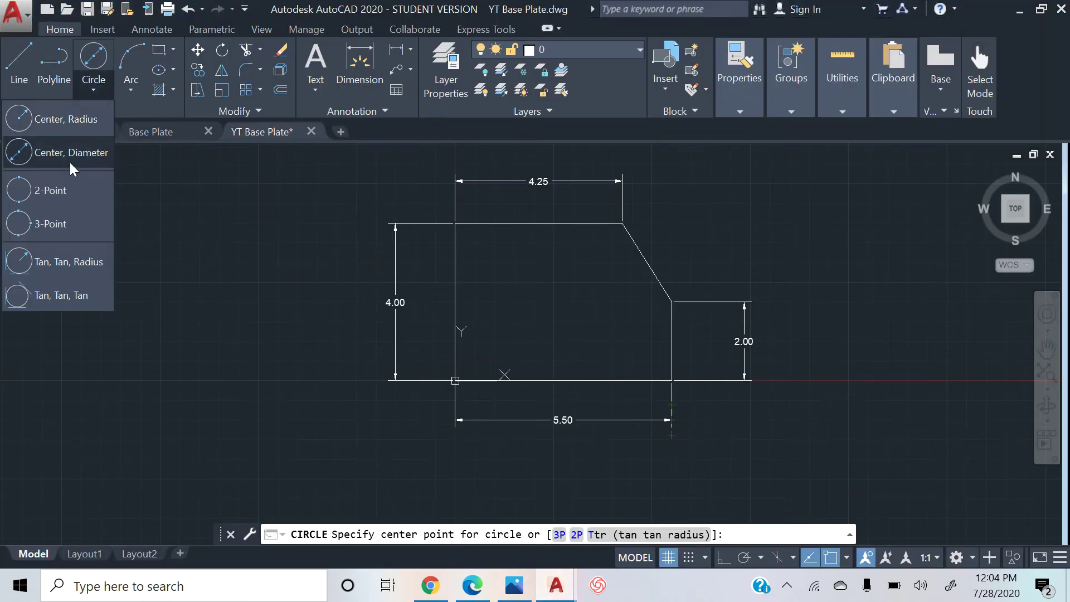
click(69, 163)
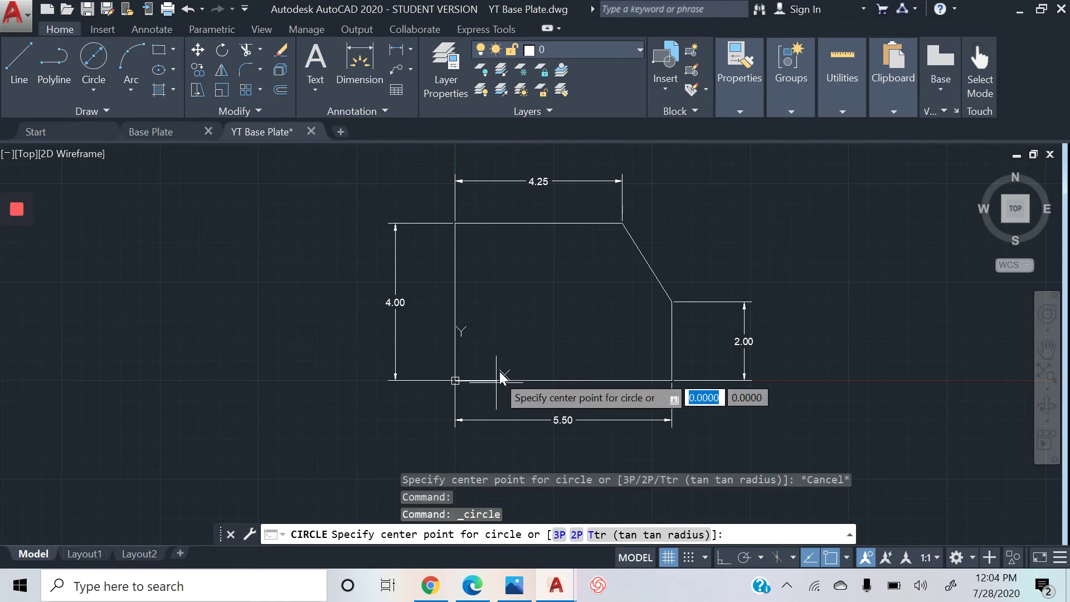
text(3)
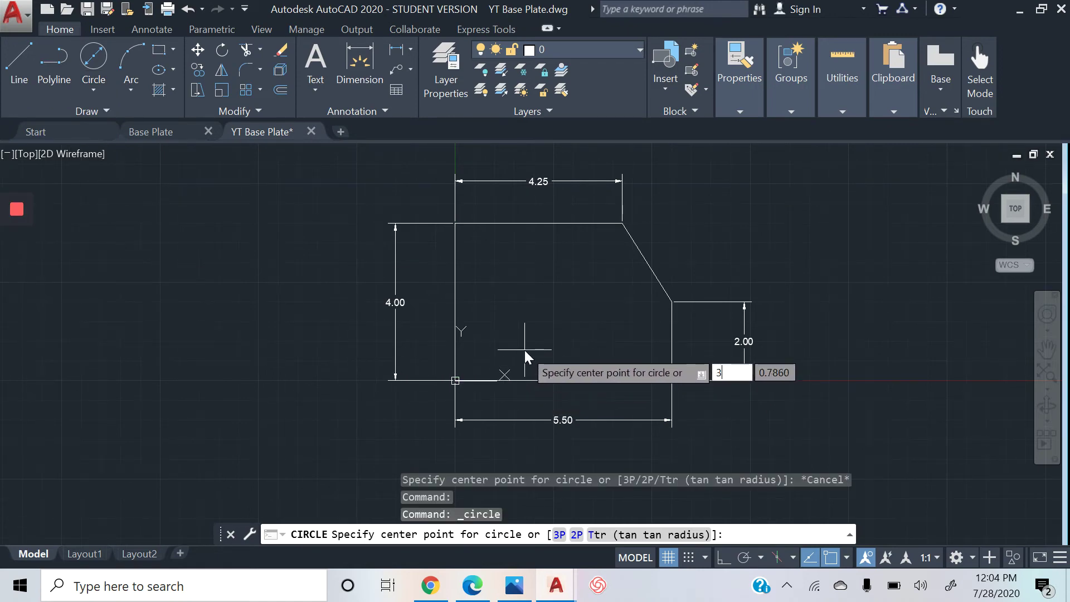
key(Tab)
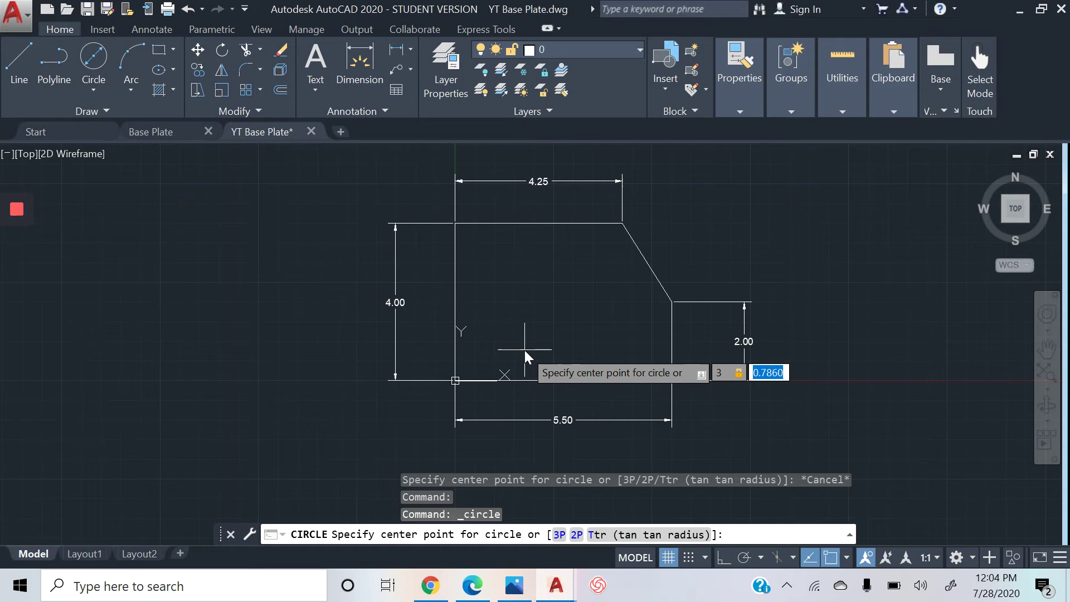
text(1.50)
key(Return)
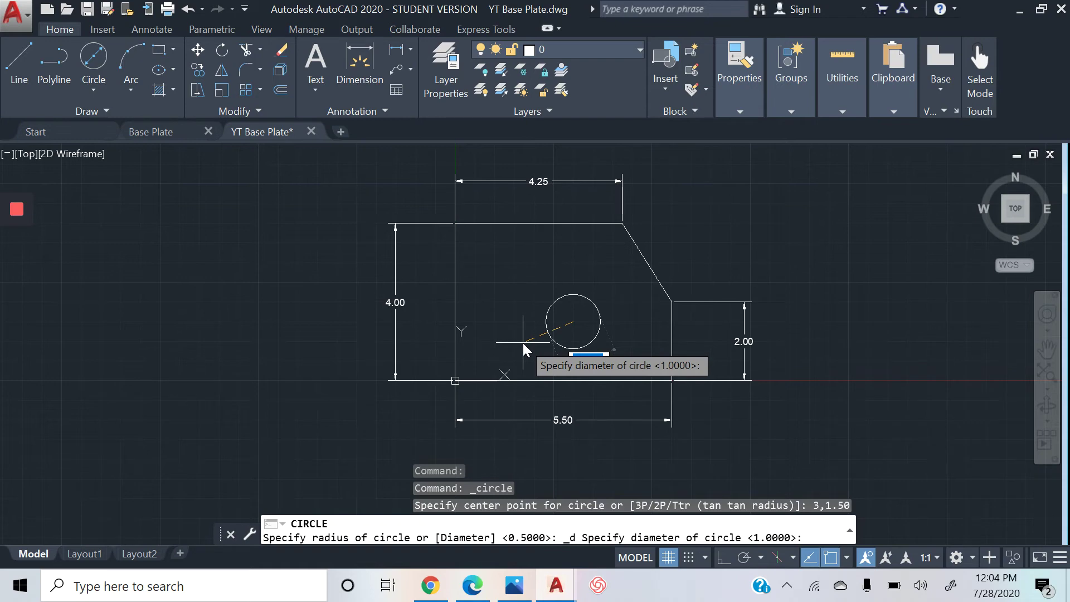
text(1)
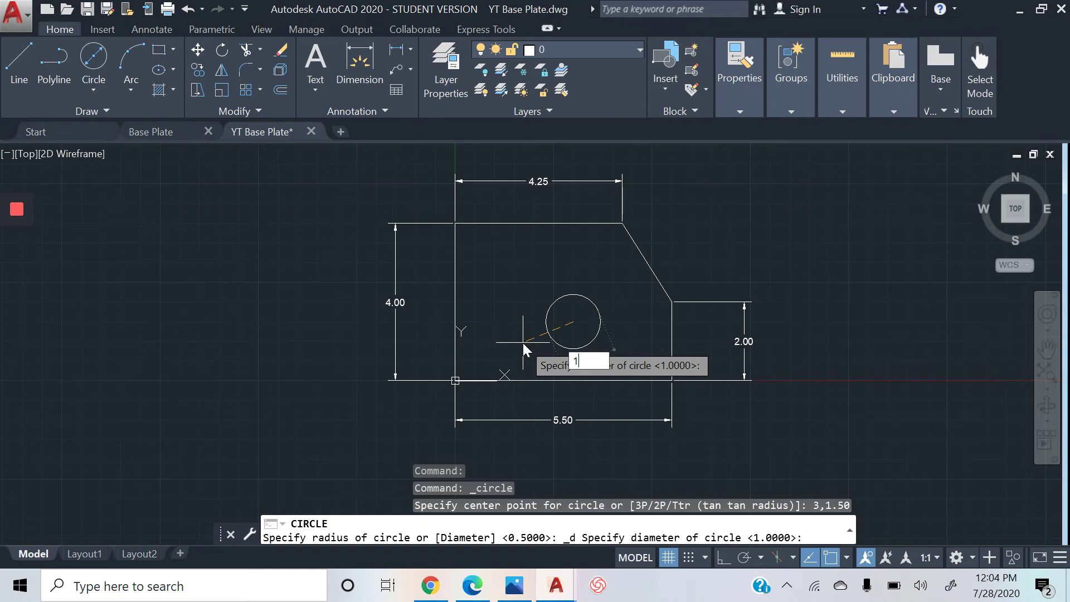
key(Return)
key(Return)
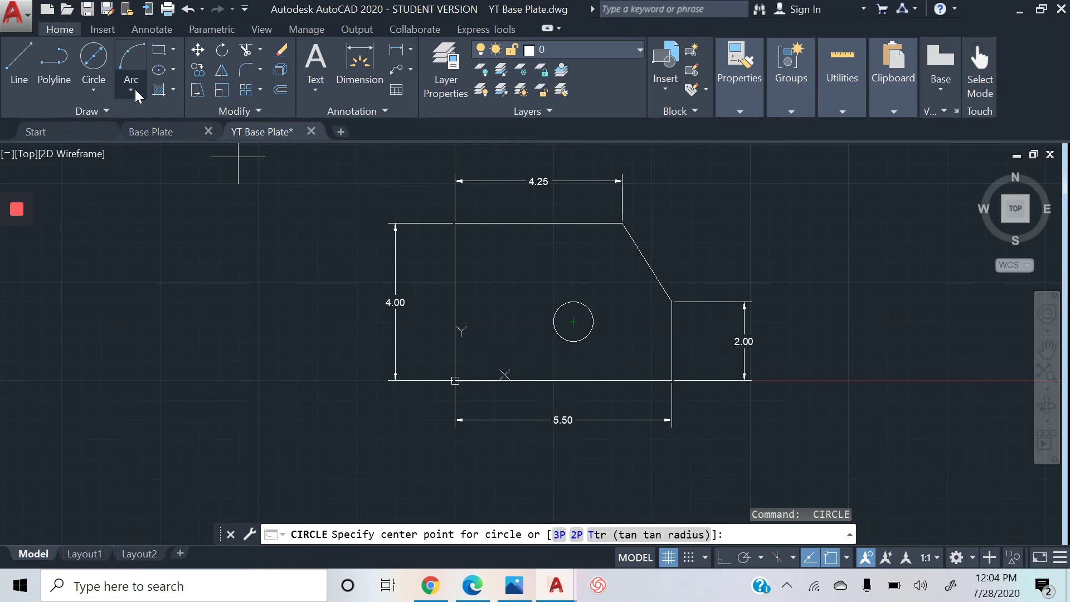
Step: Add a concentric 2.00-diameter circle around the hole's centre
click(93, 90)
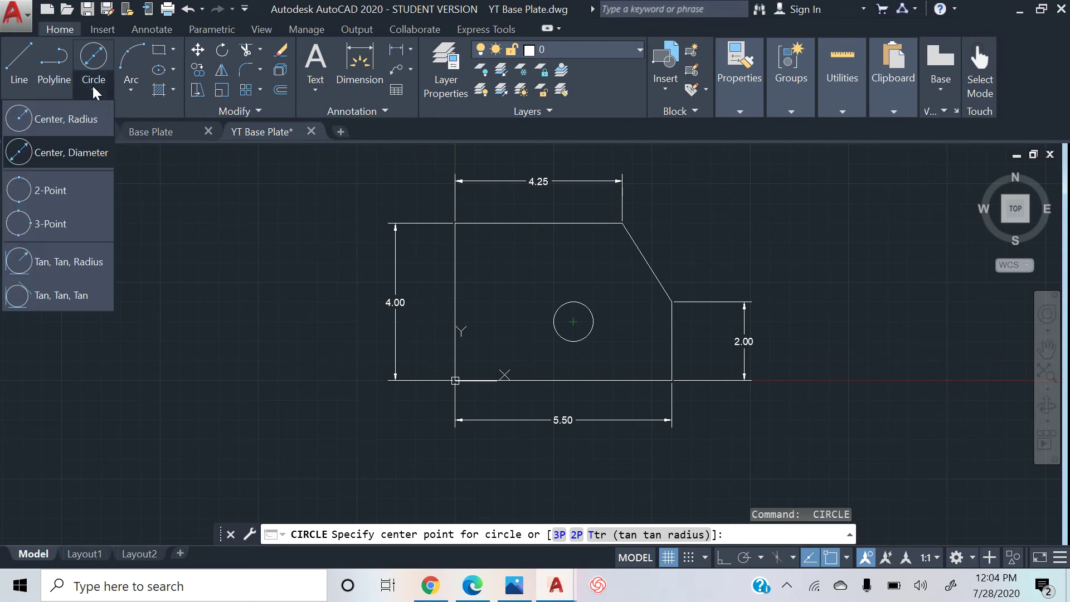
click(64, 151)
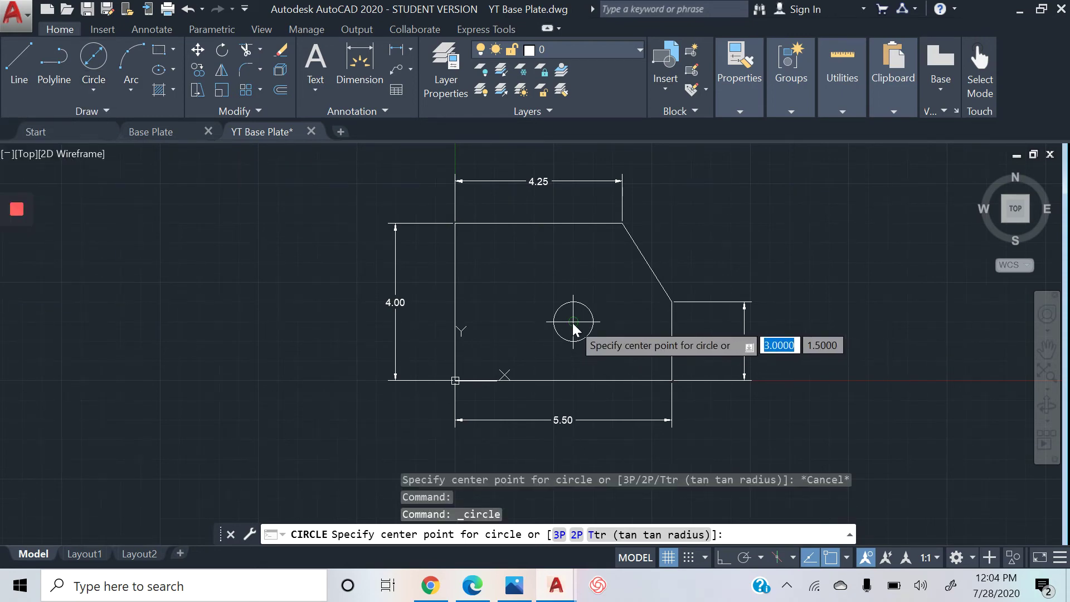
click(572, 322)
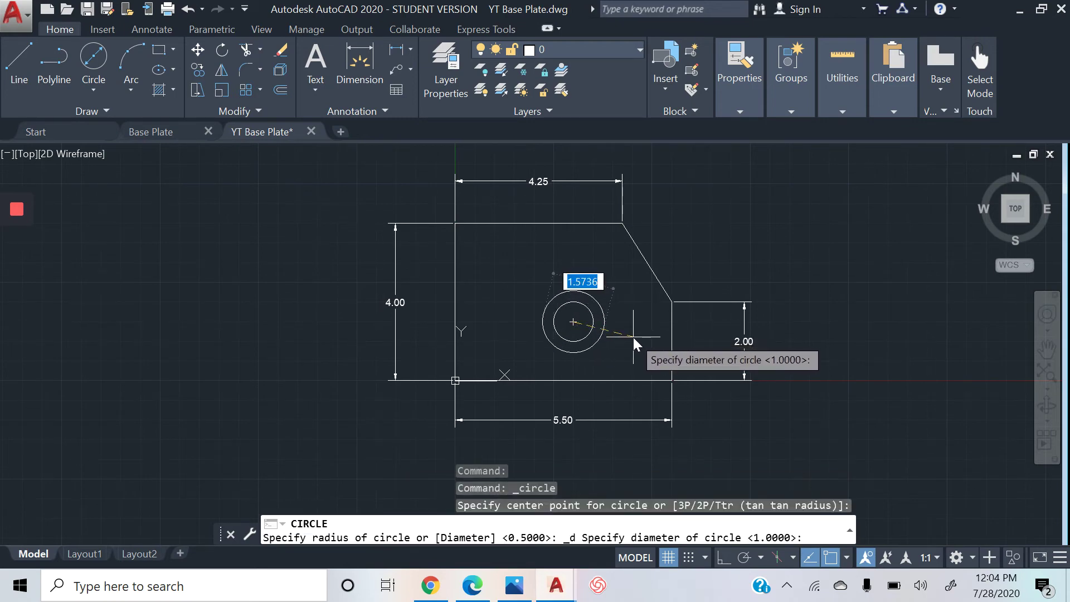
text(2)
key(Return)
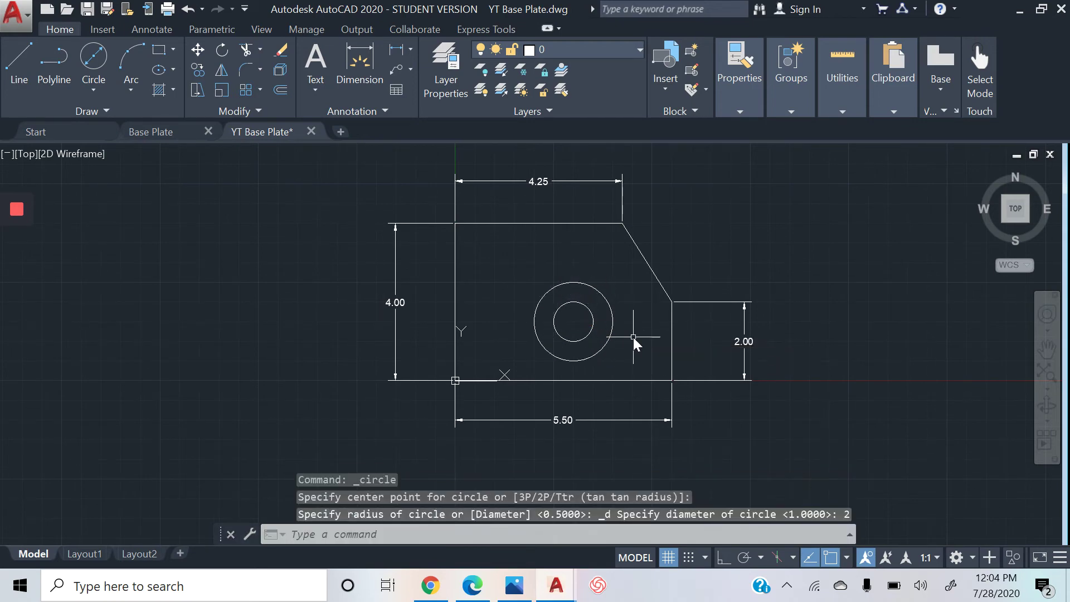
Step: Dimension the inner circle as Ø1.00 and the outer circle as Ø2.00
click(377, 86)
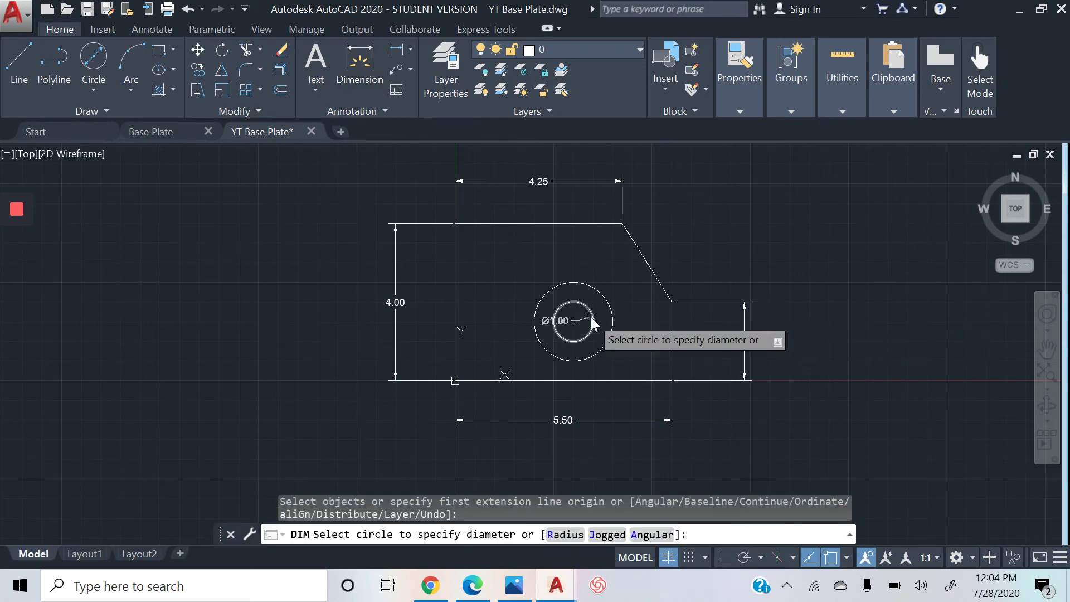
click(591, 320)
click(624, 270)
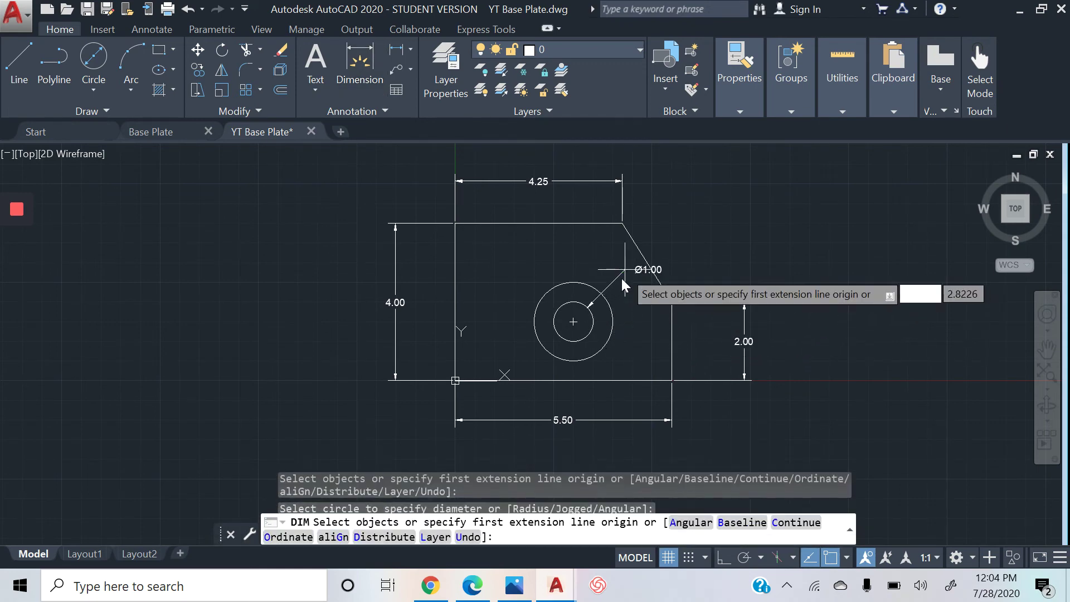
click(610, 309)
click(630, 314)
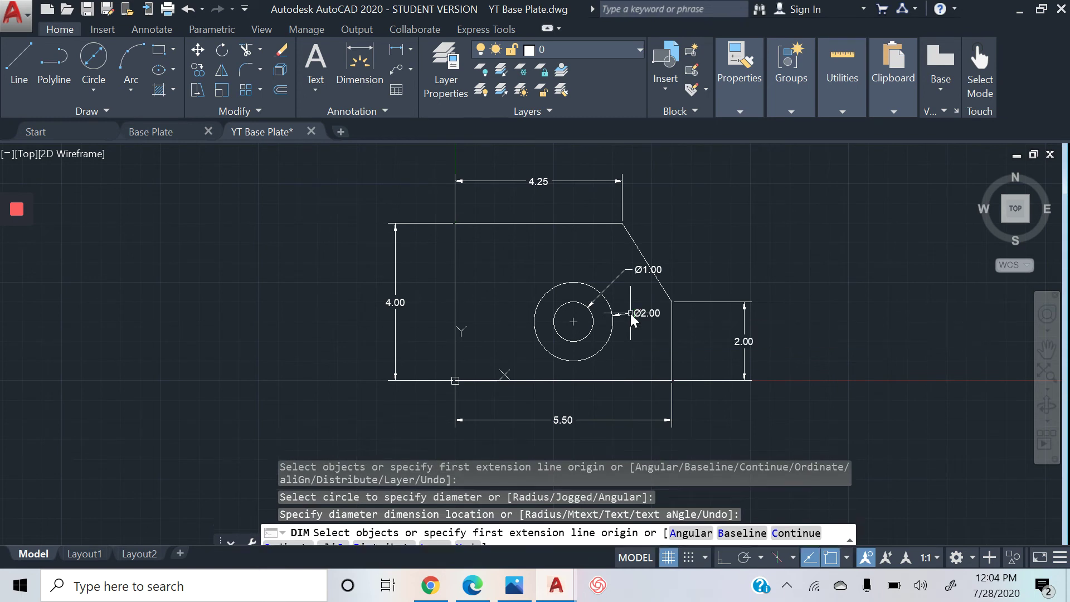
Step: Save the drawing and start a centre-radius circle
key(Escape)
key(Escape)
key(ctrl+s)
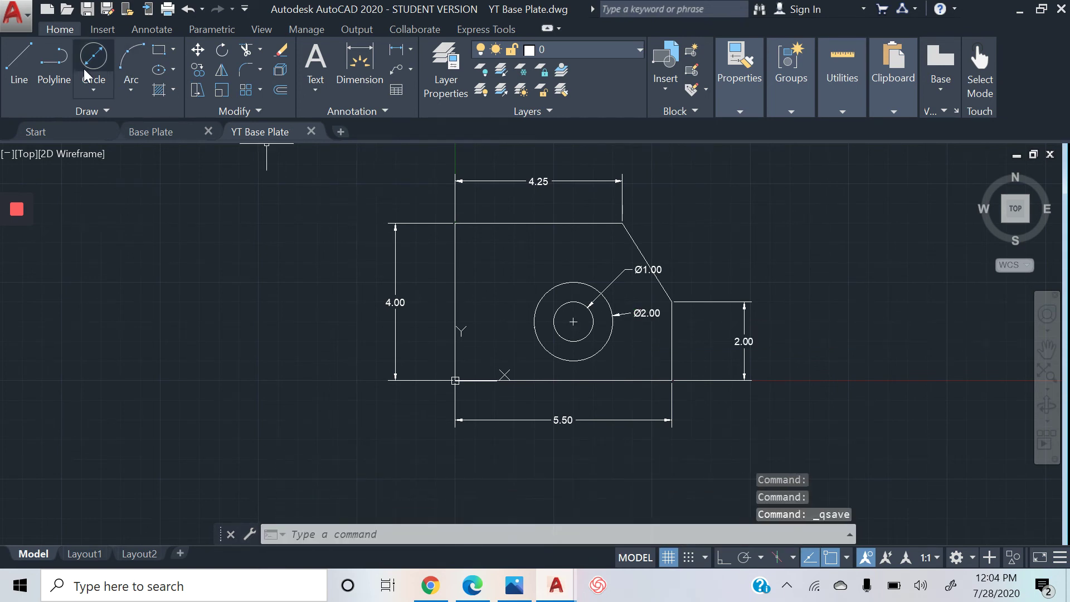
click(95, 90)
click(34, 116)
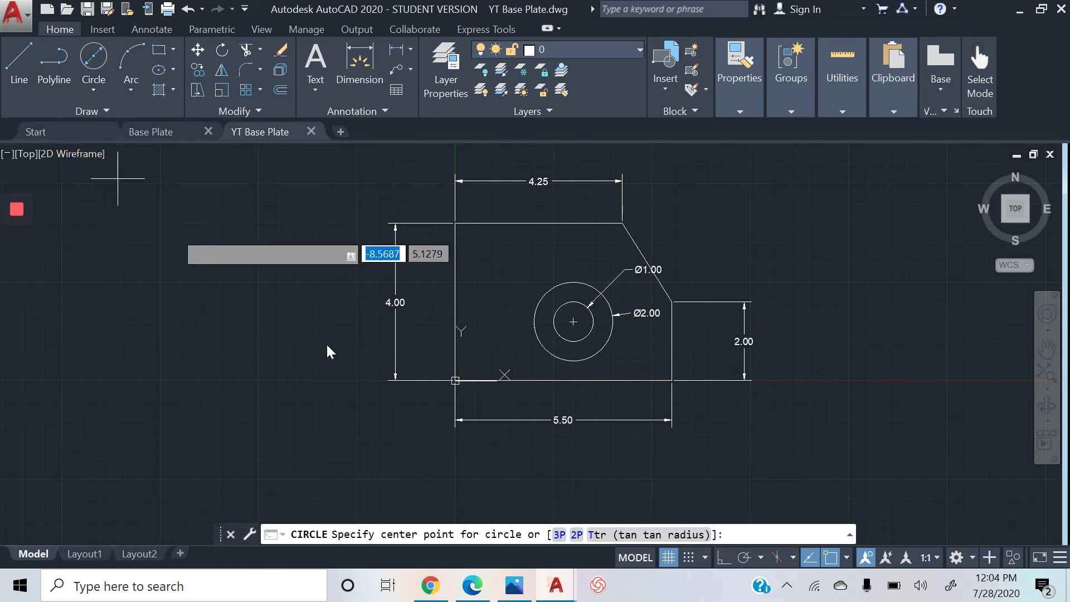
Step: View the textbook Base Plate photo for reference, then return to the AutoCAD windows
click(513, 585)
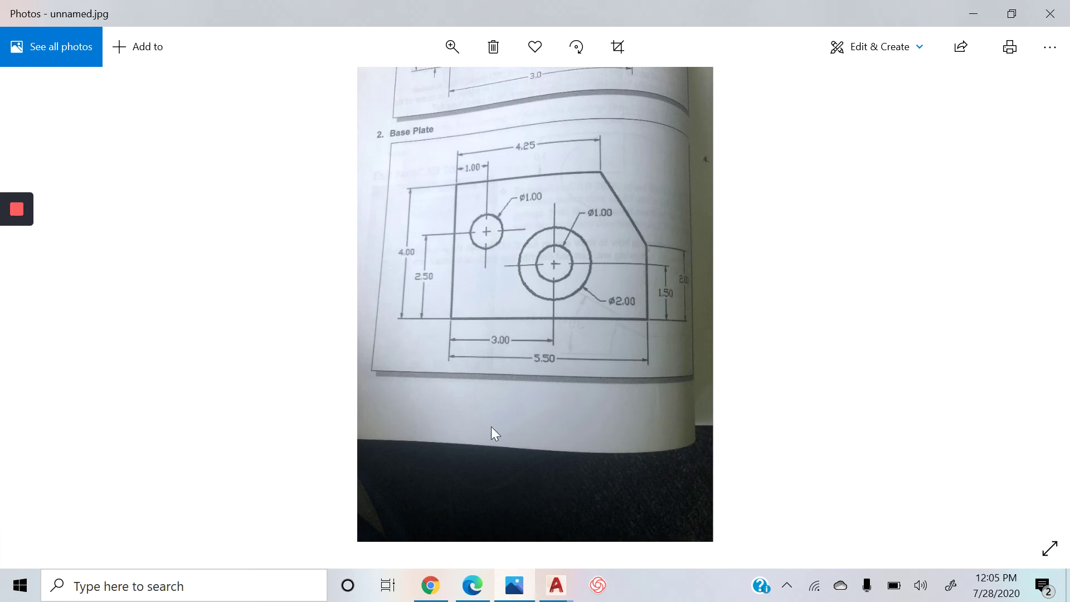
click(556, 585)
Step: In YT Base Plate, draw a 1.00-diameter circle centred at 1,2.50
click(578, 552)
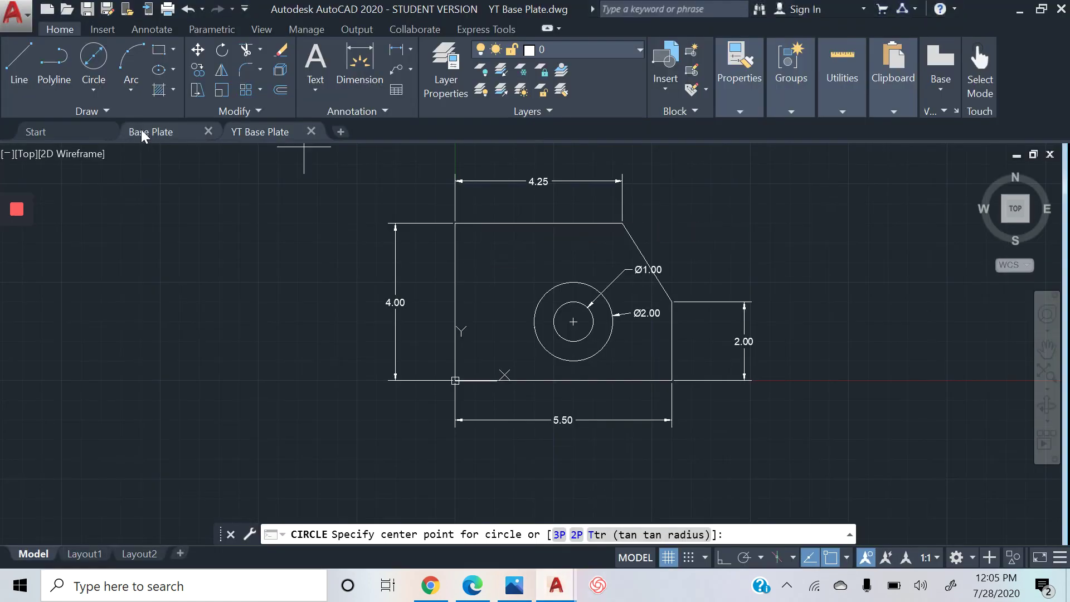
click(100, 92)
click(97, 155)
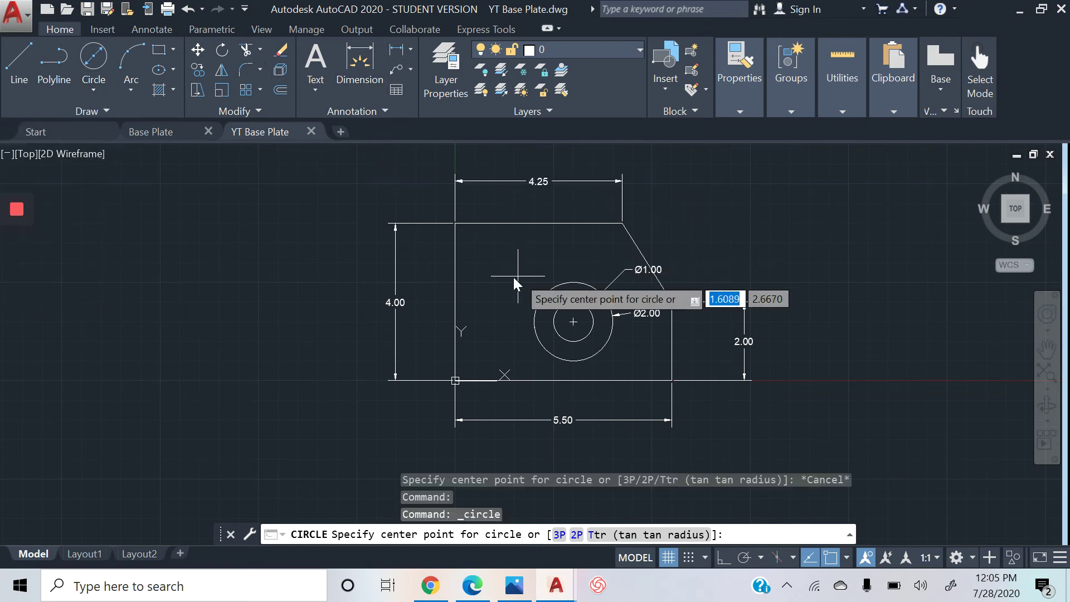
text(1)
key(Tab)
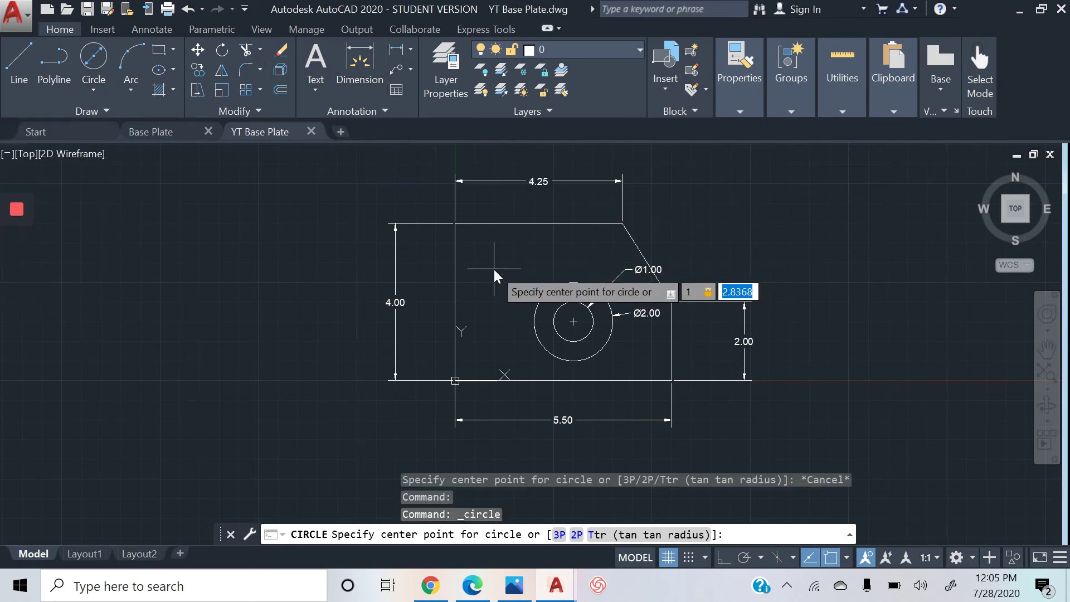
text(2.50)
key(Return)
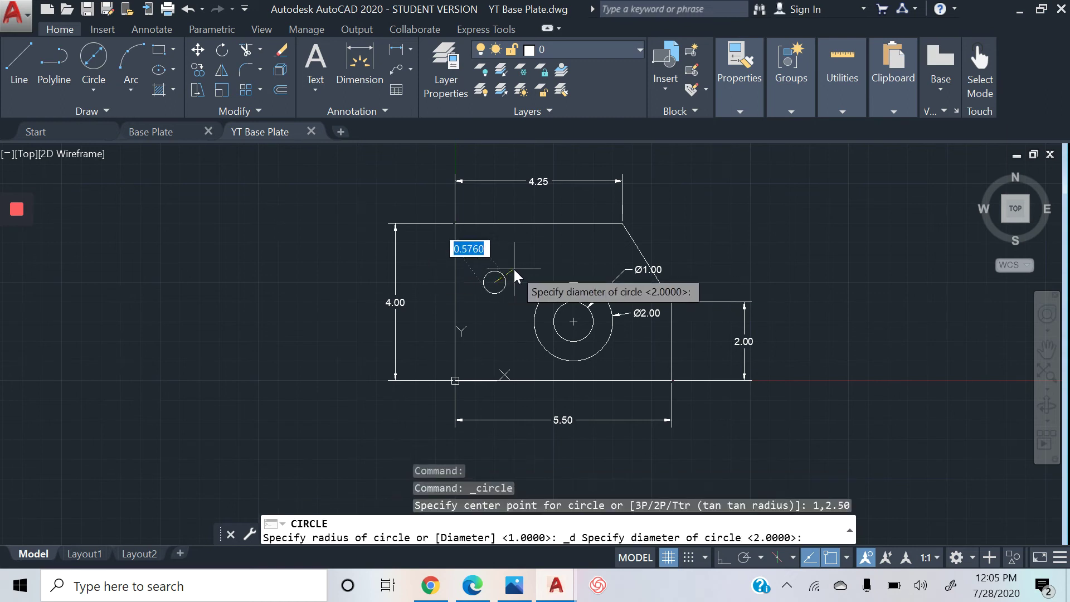
text(1.00)
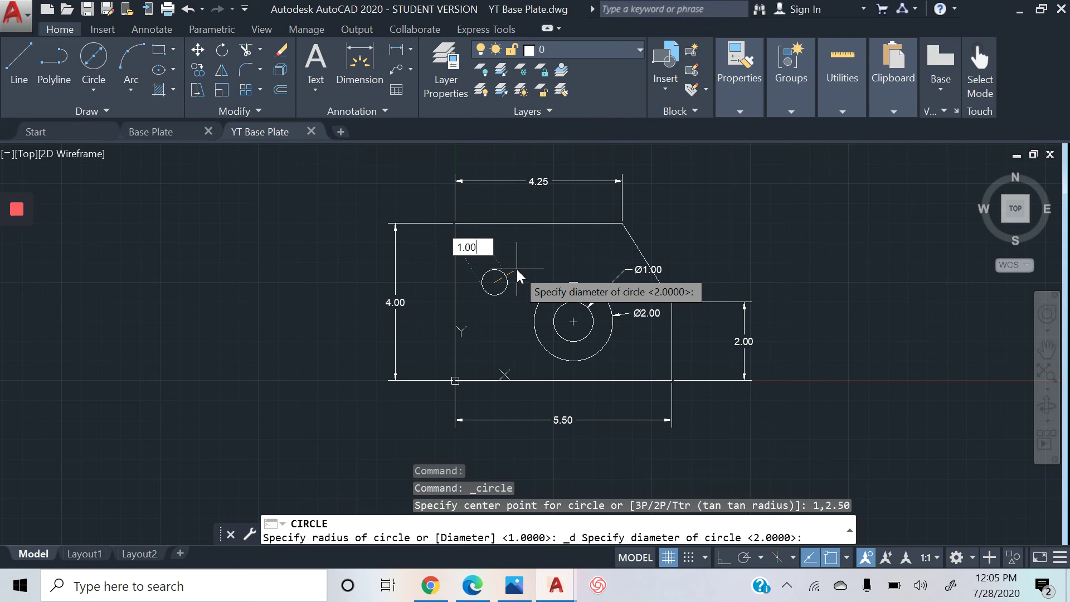
key(Return)
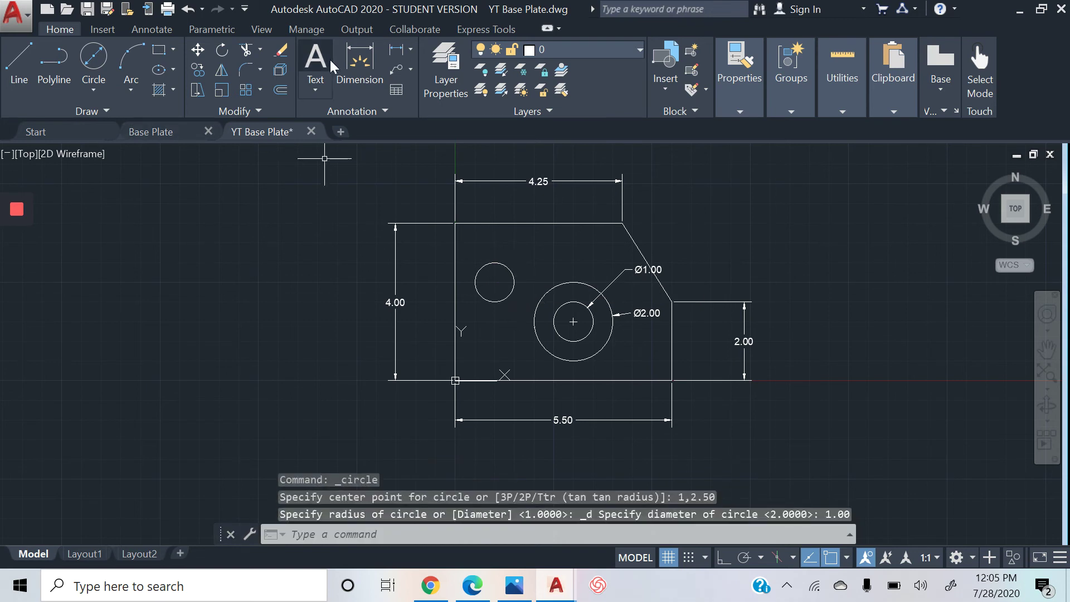
Step: Label the new hole with a Ø1.00 diameter dimension and save
click(357, 64)
click(506, 262)
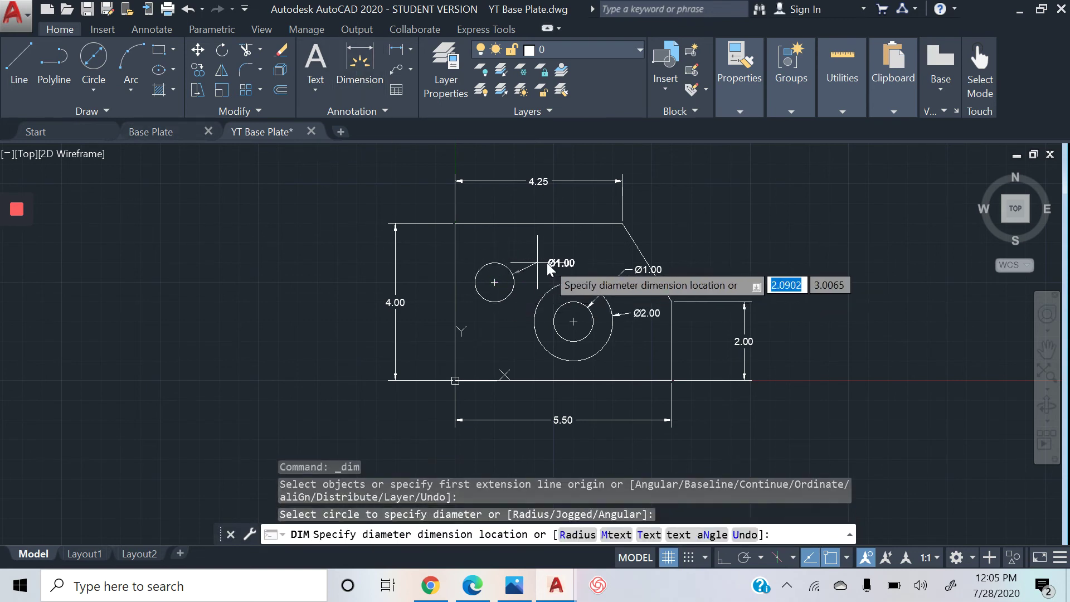
click(546, 262)
key(Escape)
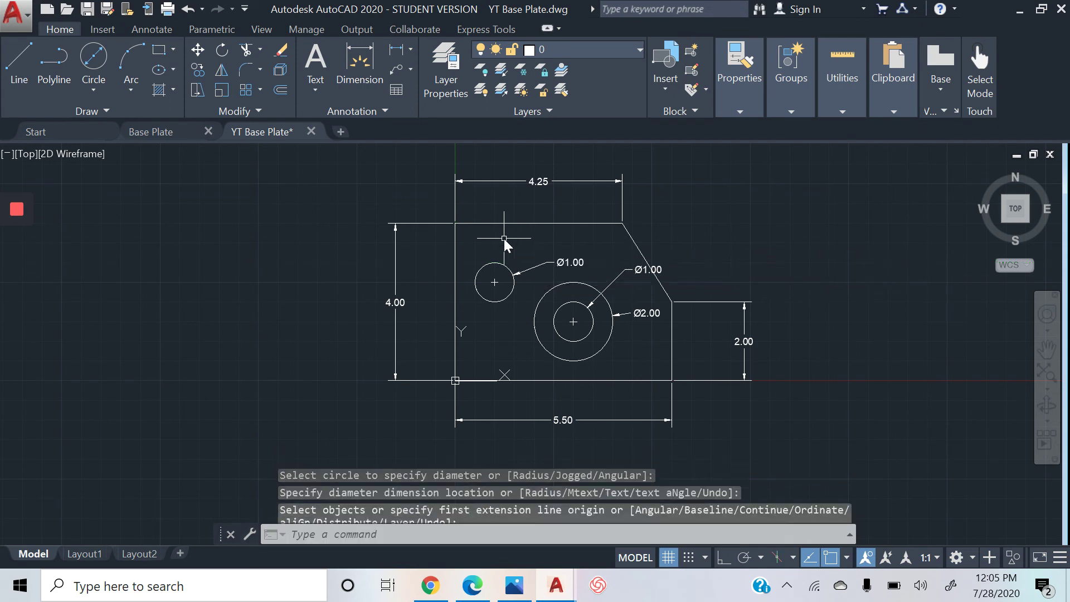
key(ctrl+s)
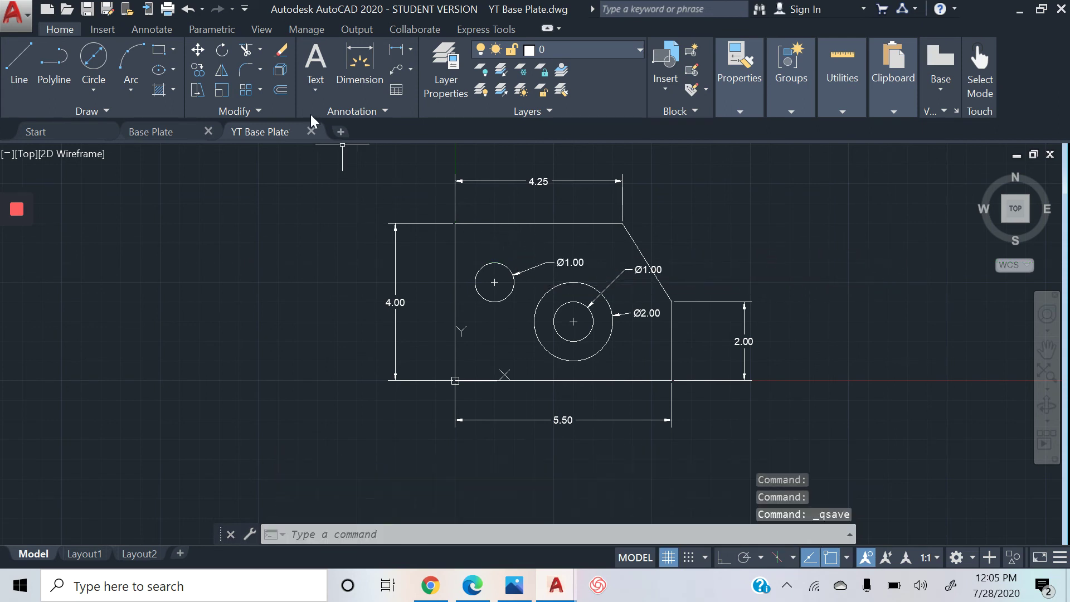
Step: Add a 3.00 horizontal dimension from the concentric holes' centre to the bottom-left corner, then save
click(361, 68)
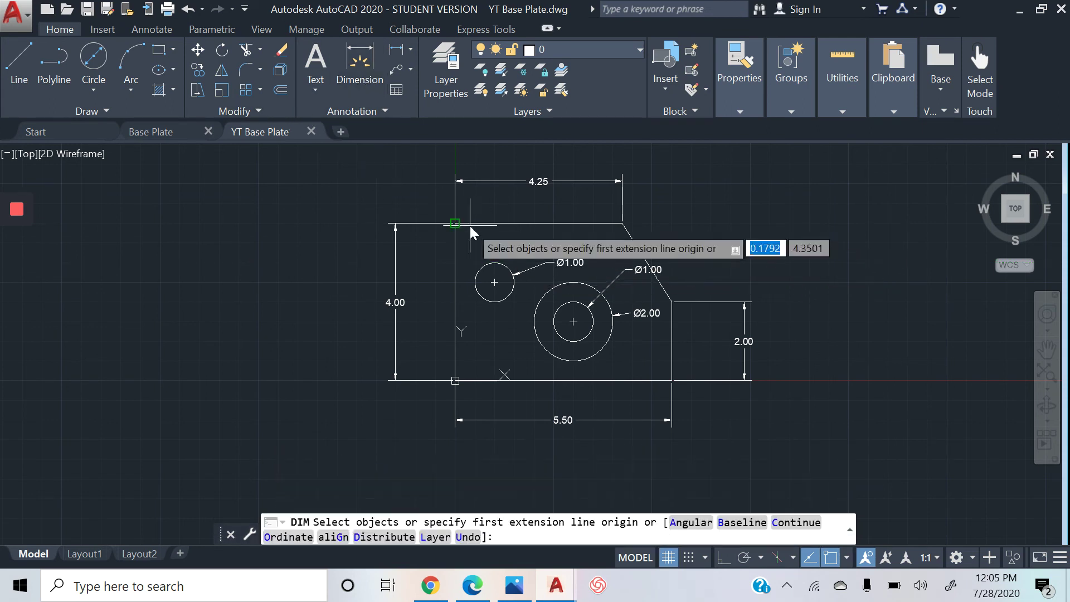
click(572, 320)
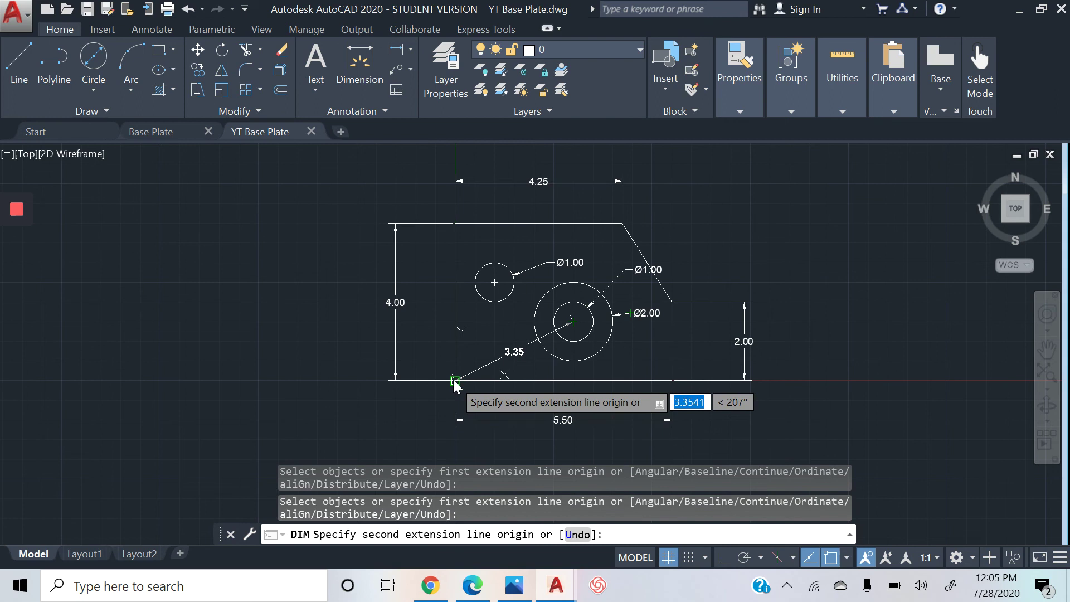
click(454, 380)
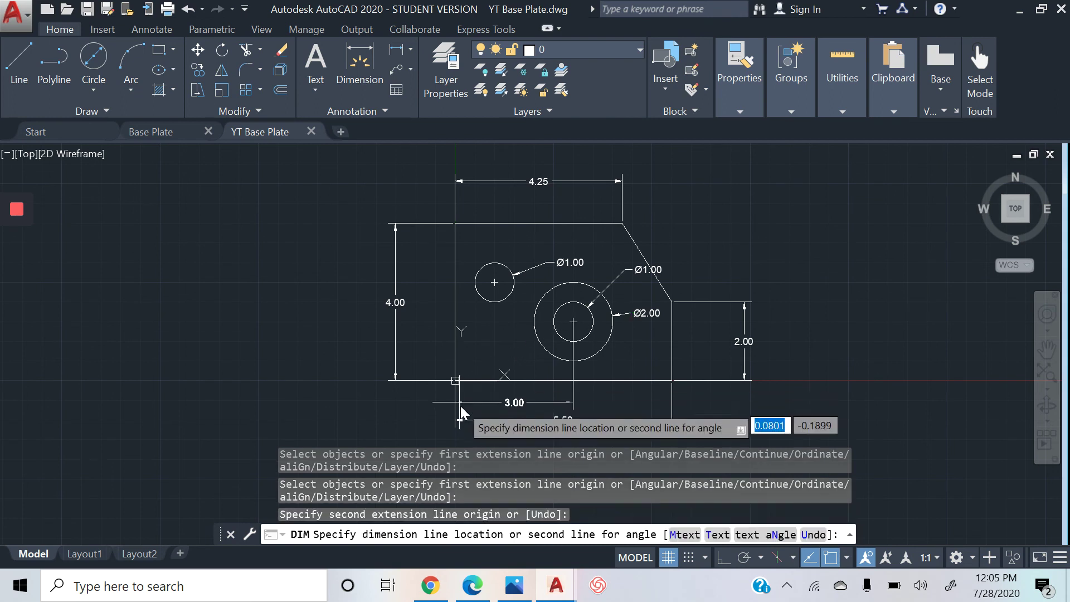
click(464, 407)
key(Escape)
key(Escape)
key(Escape)
key(Escape)
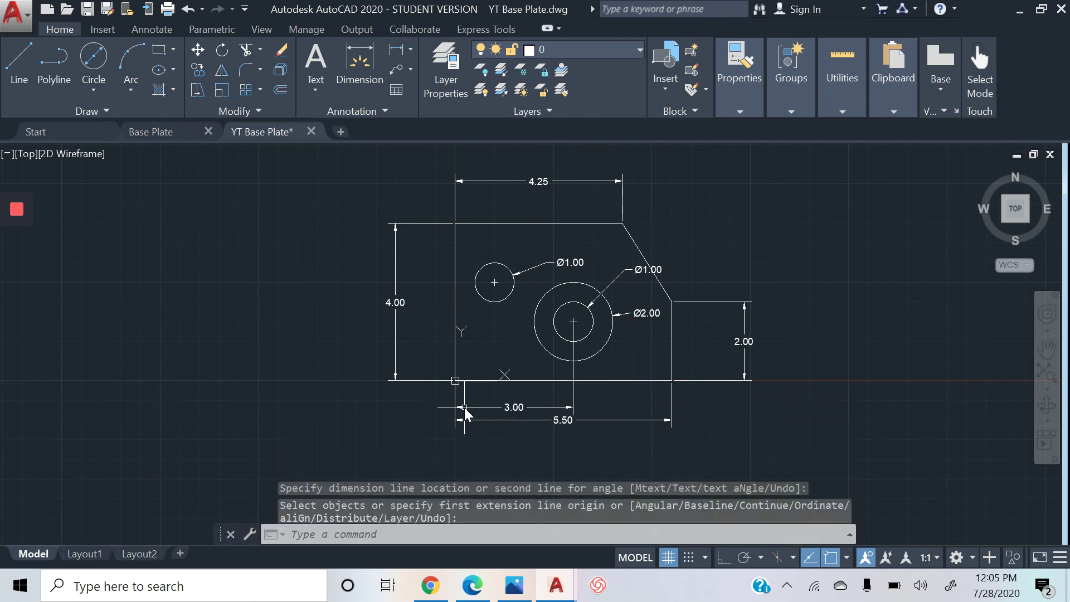
key(ctrl+s)
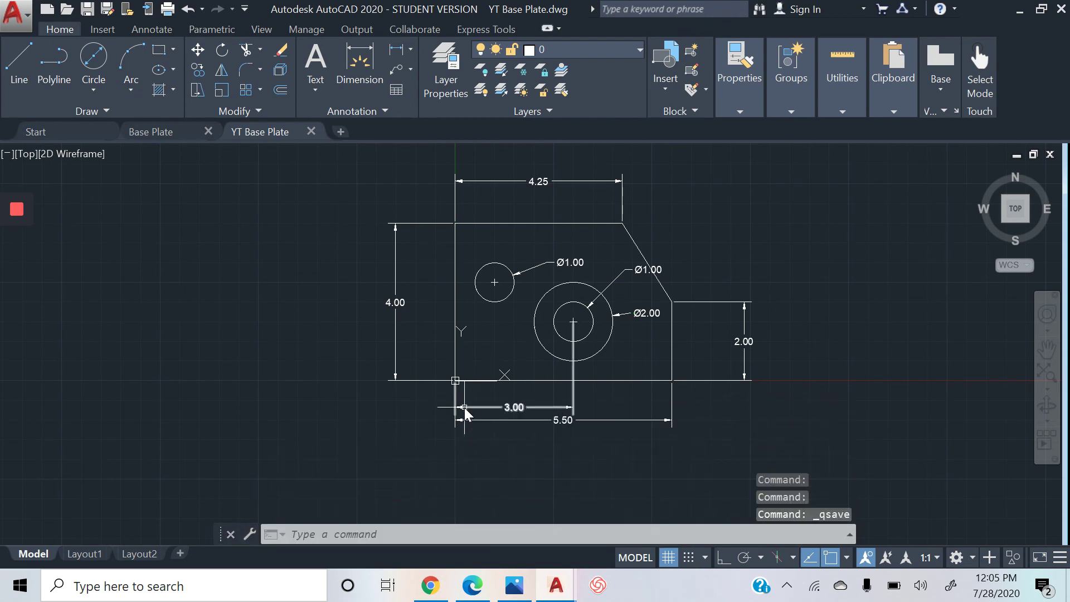
Step: Add a 1.50 vertical dimension from the concentric centre to the bottom right edge, then save
click(363, 67)
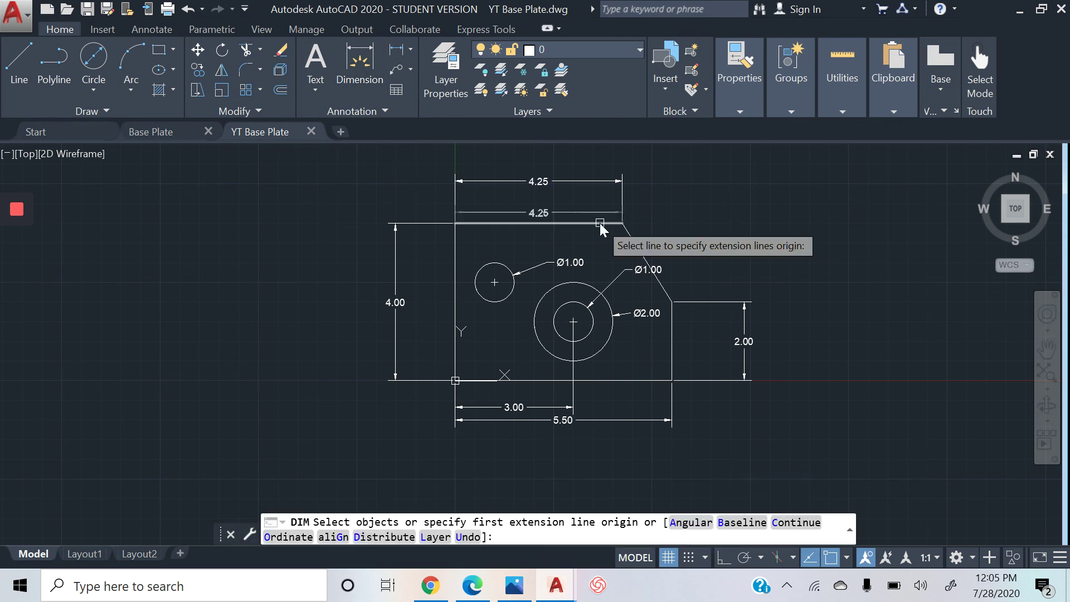
click(590, 334)
key(Escape)
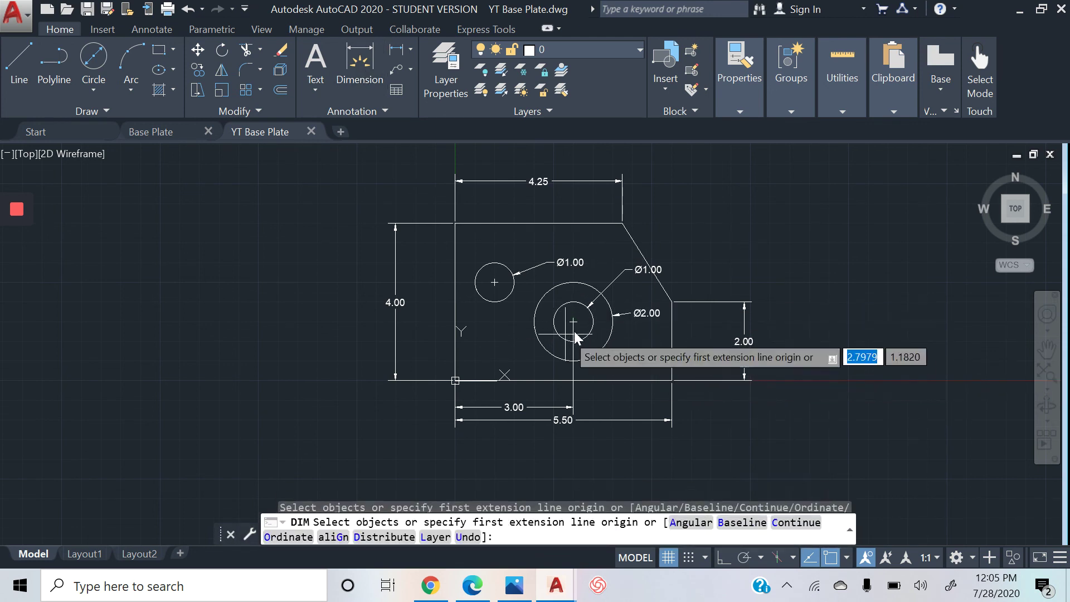
key(Return)
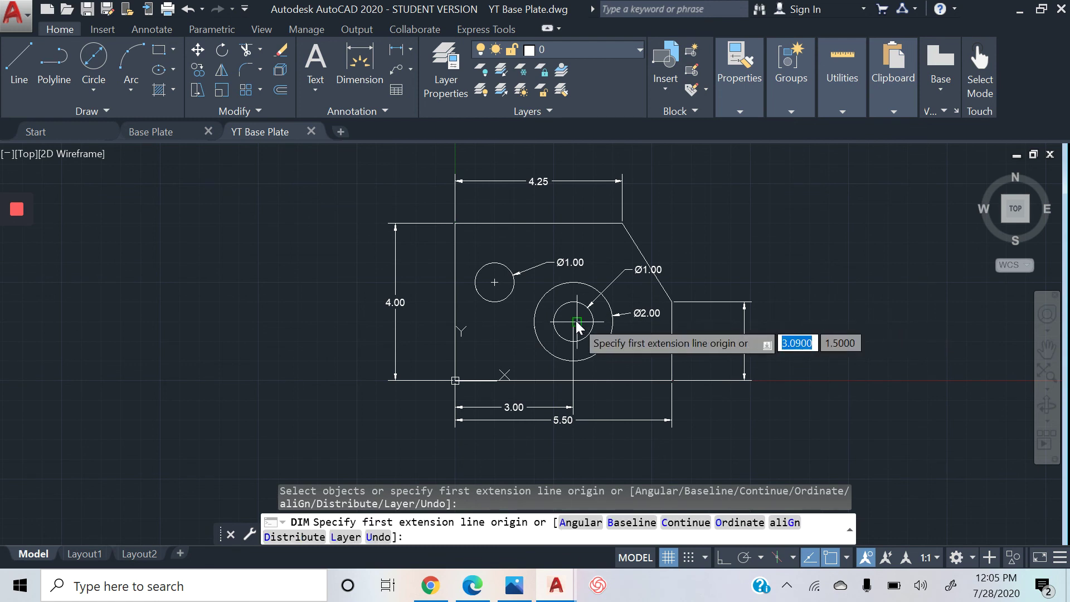
click(577, 322)
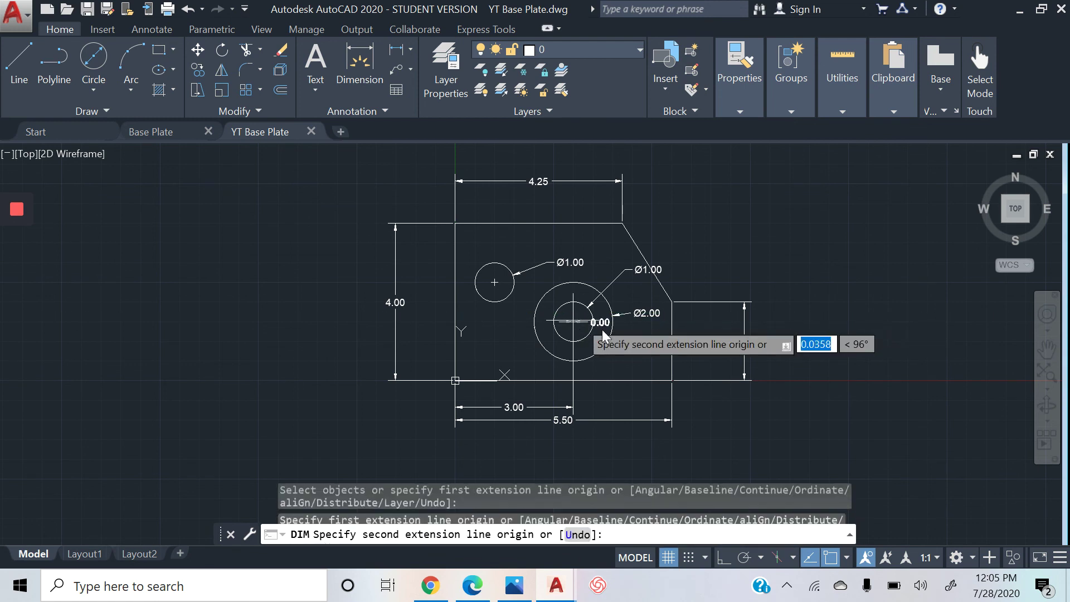
click(668, 381)
click(709, 363)
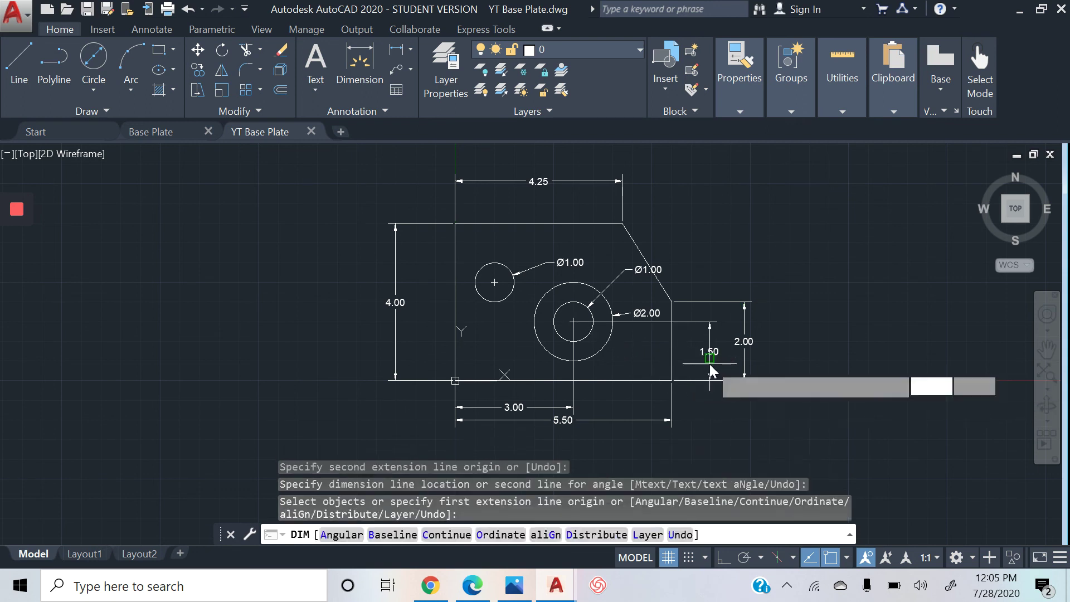
key(Escape)
key(Escape)
key(Escape)
key(ctrl+s)
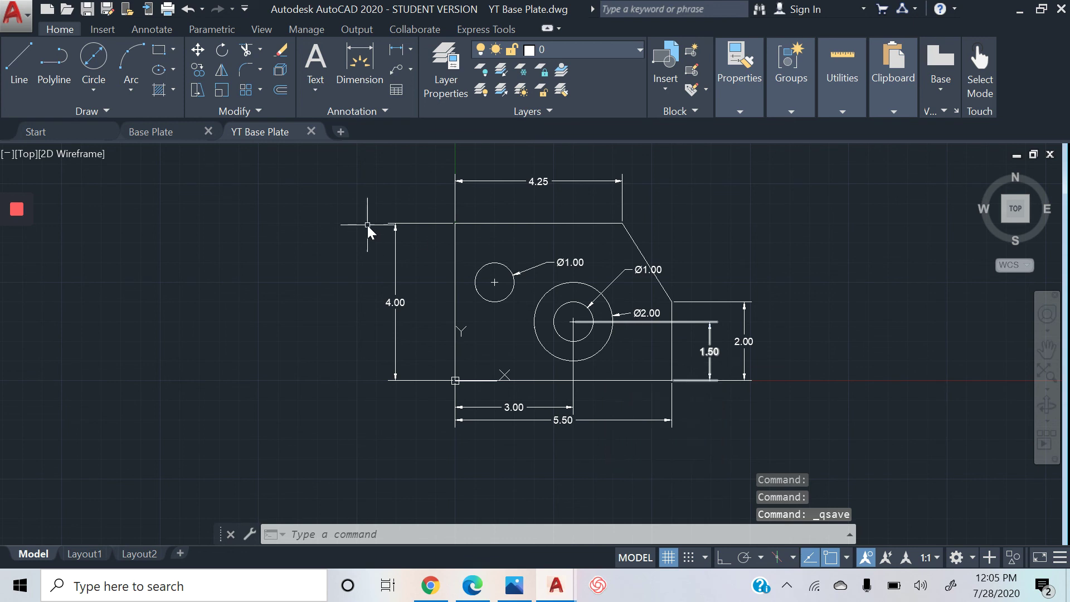
Step: Add a 2.50 vertical dimension from the small hole's centre to the bottom-left corner
click(356, 75)
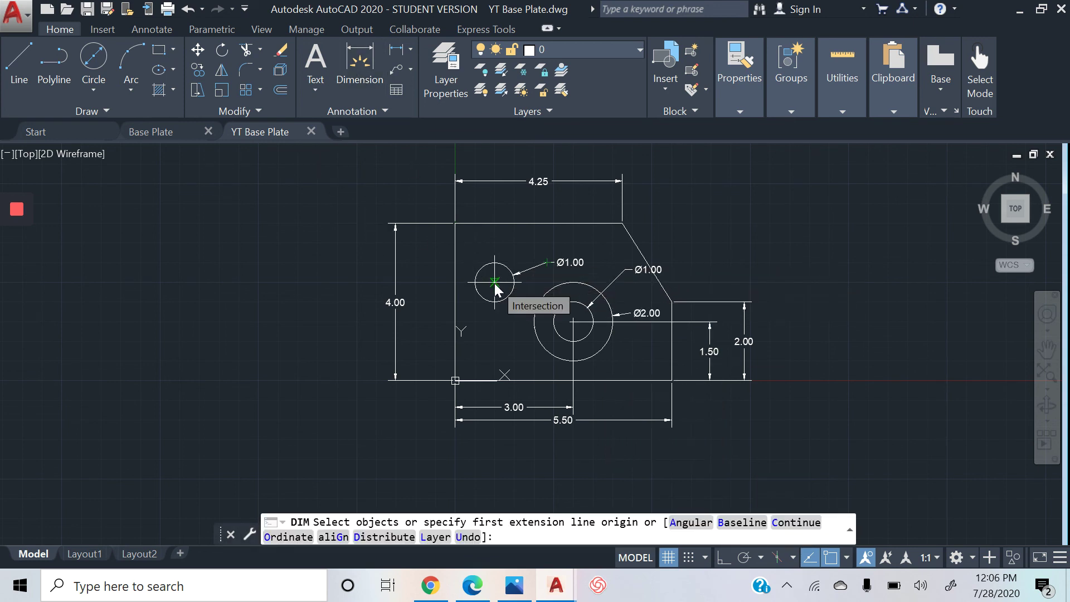
click(493, 283)
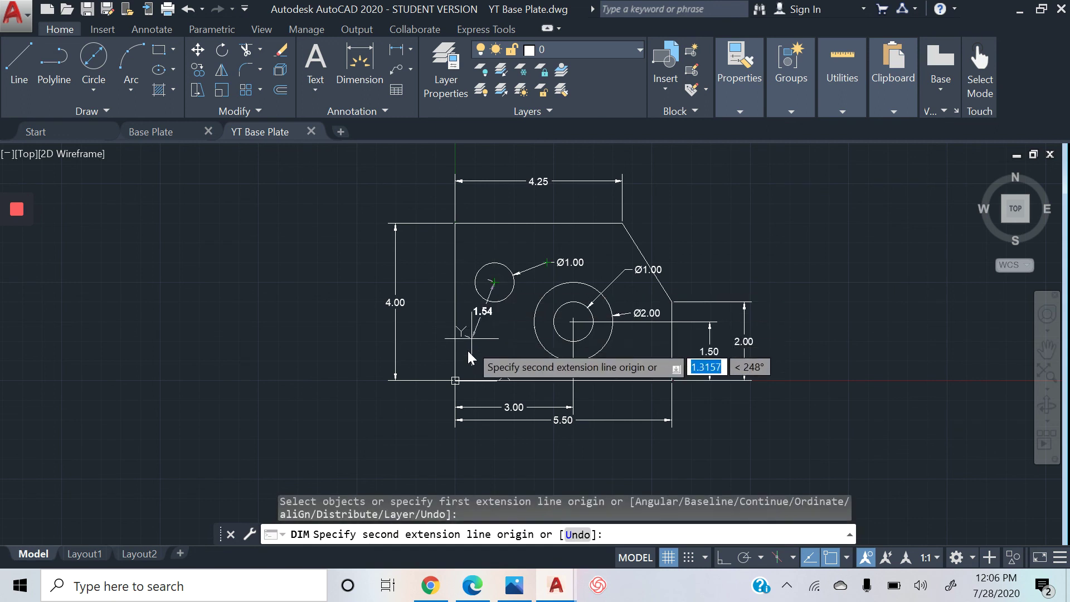
click(455, 381)
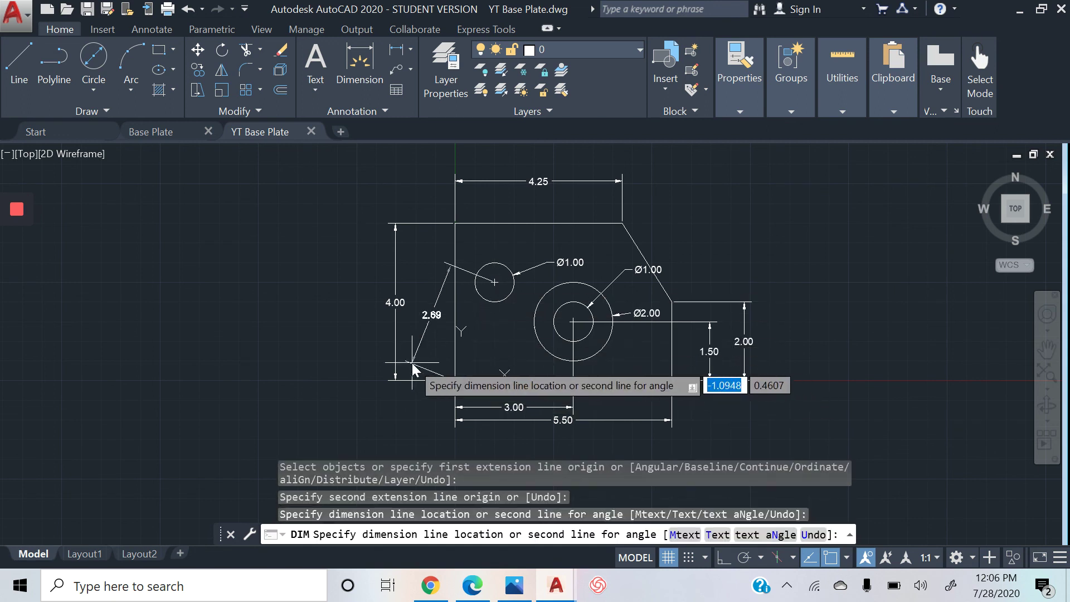
click(360, 373)
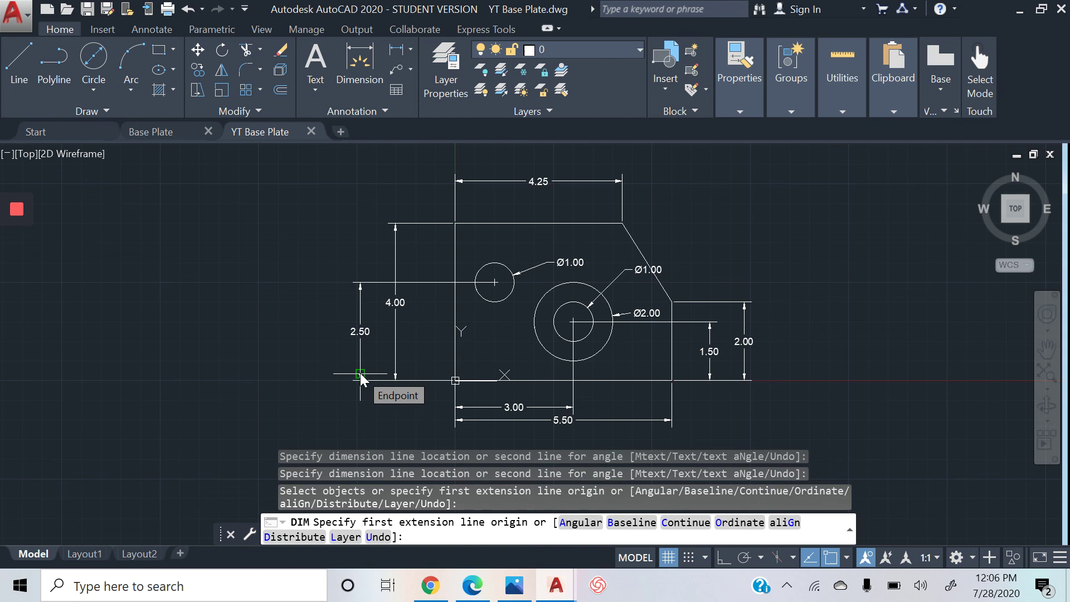
key(Escape)
key(Escape)
Step: Add a 1.00 horizontal dimension from the small hole's centre to the top-left corner
click(359, 64)
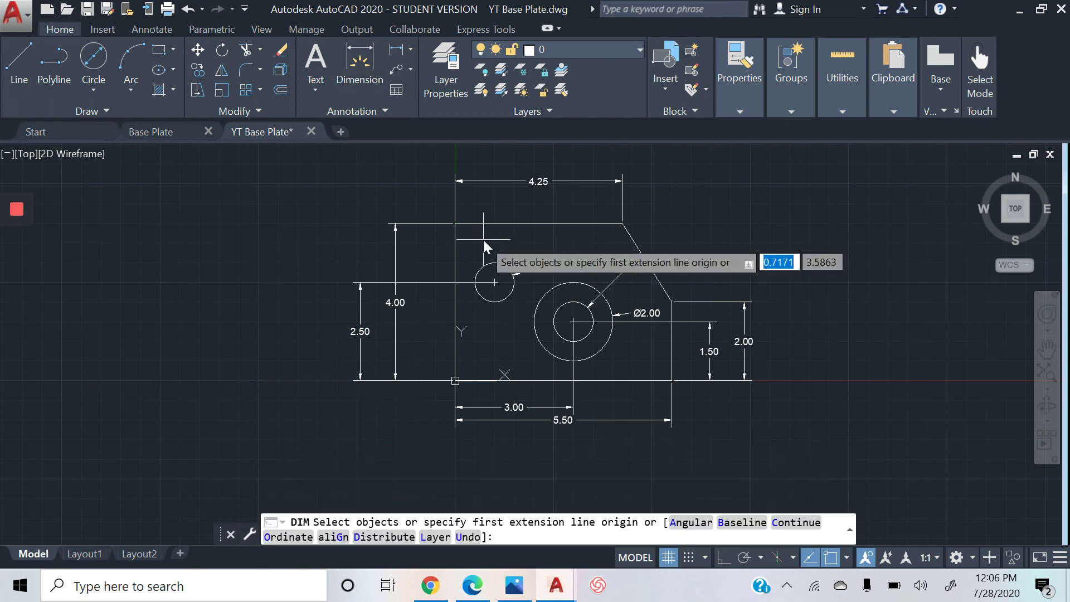
click(494, 282)
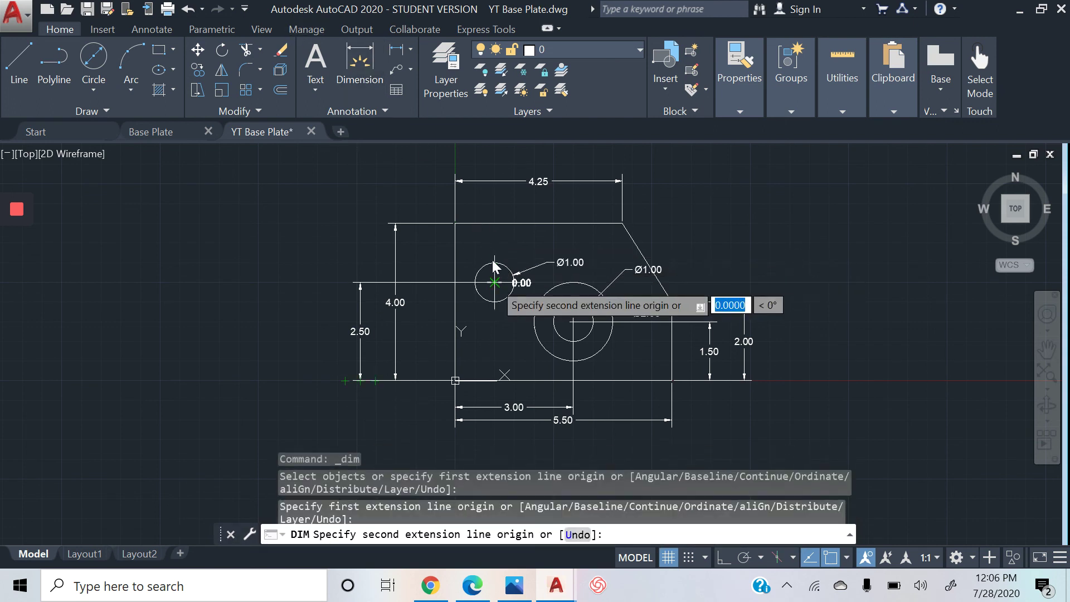
click(454, 224)
click(469, 201)
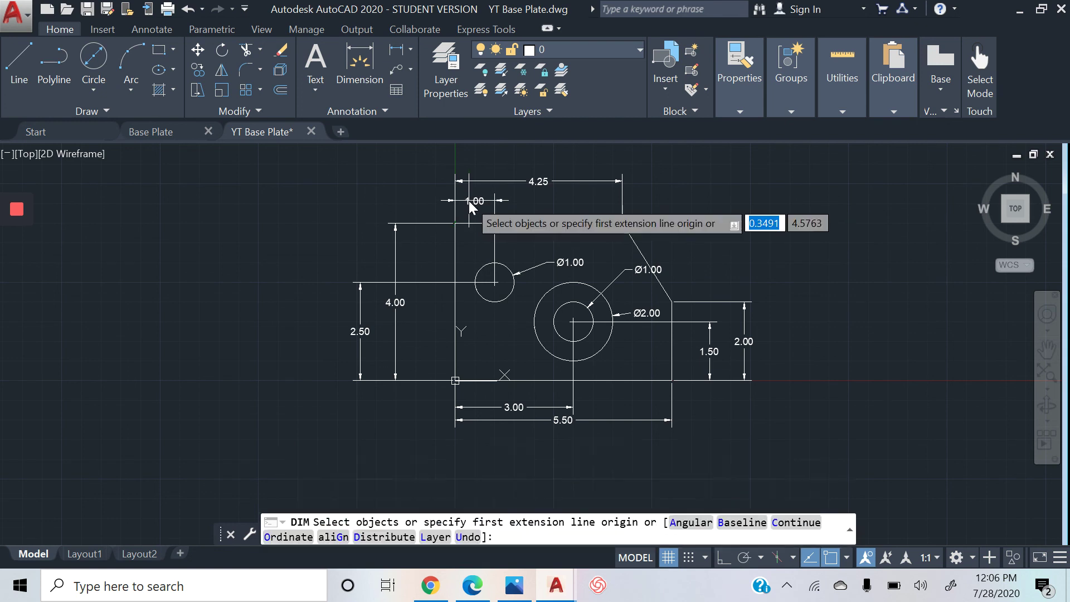
key(Escape)
key(Escape)
key(Escape)
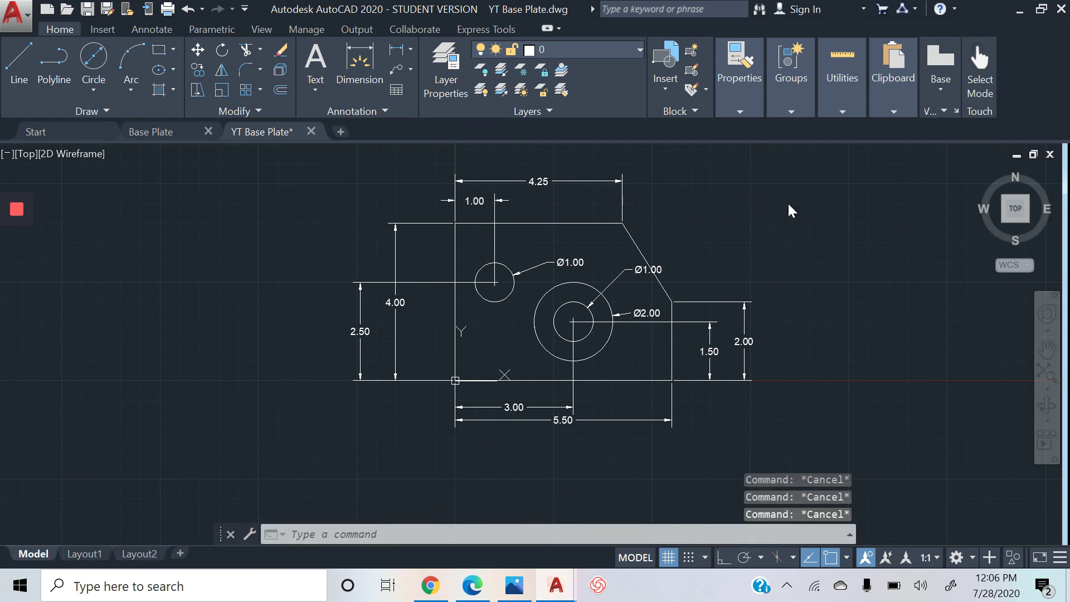
Step: Quick-save the YT Base Plate drawing with all holes sized and located
key(ctrl+s)
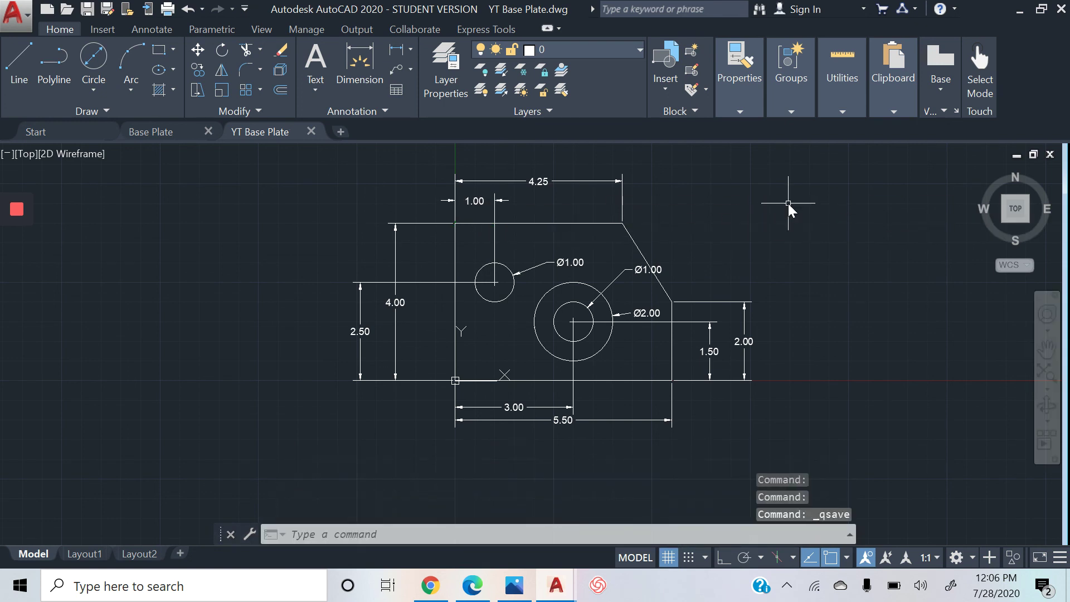